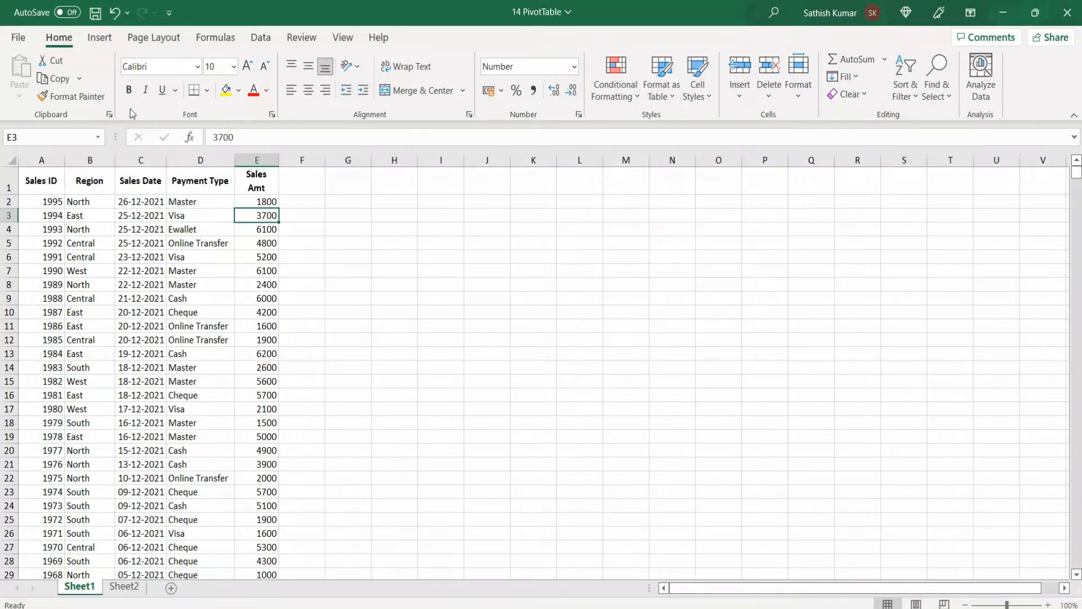
# Step: Insert a PivotTable from Sheet1!$A$1:$E$996 on the existing worksheet at cell I1
pyautogui.click(100, 39)
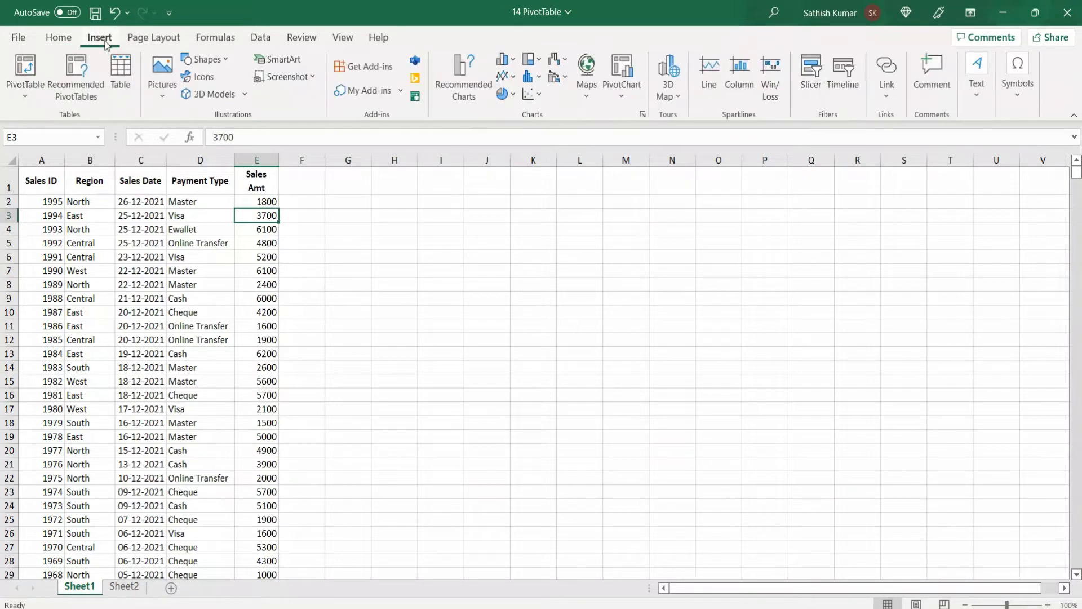
pyautogui.click(35, 63)
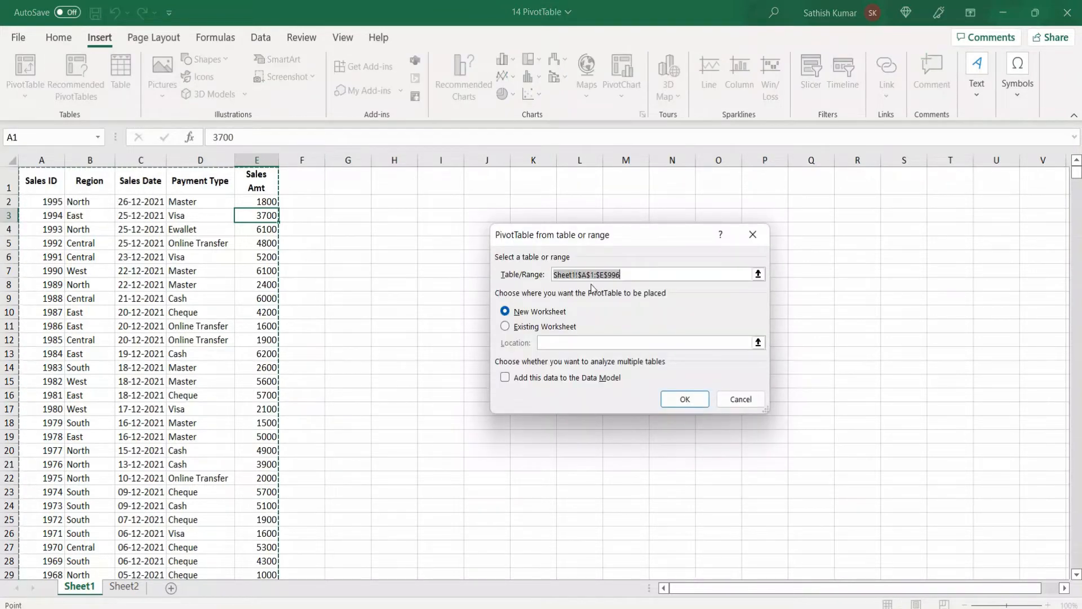
pyautogui.click(533, 327)
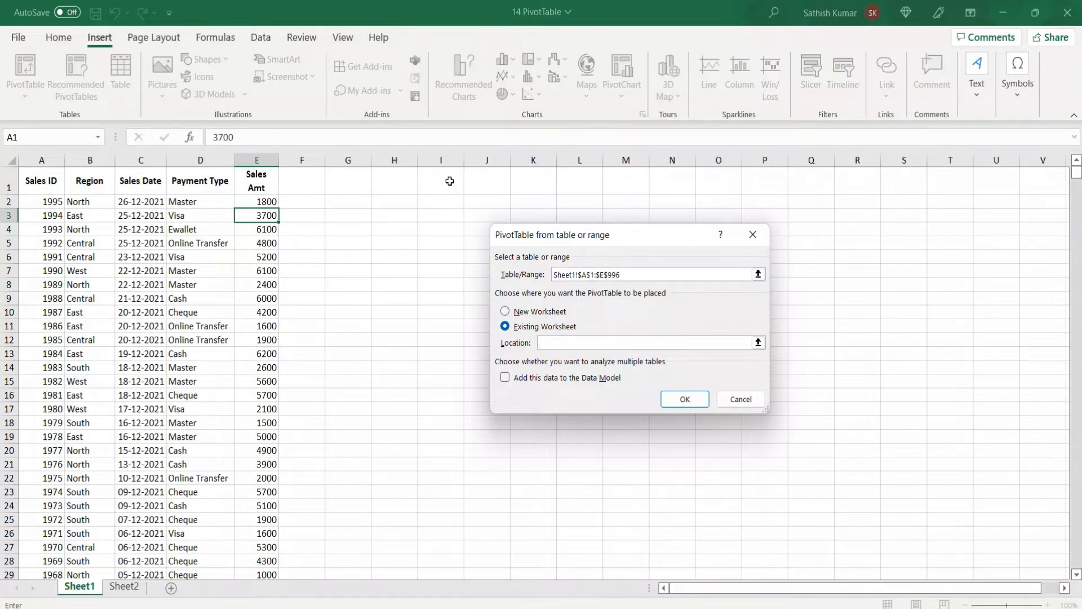
pyautogui.click(449, 181)
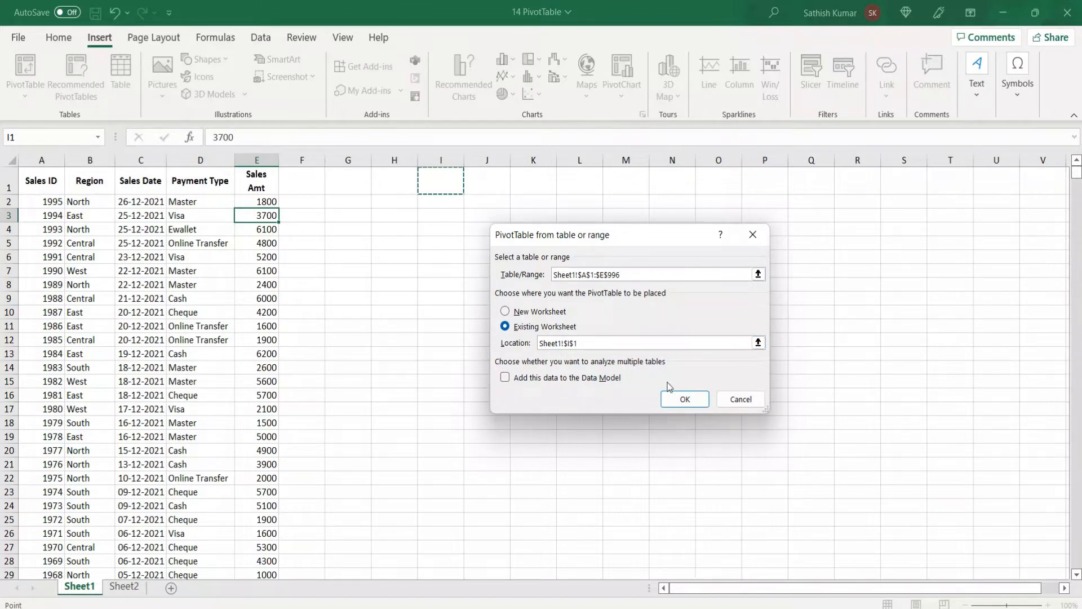
pyautogui.click(684, 399)
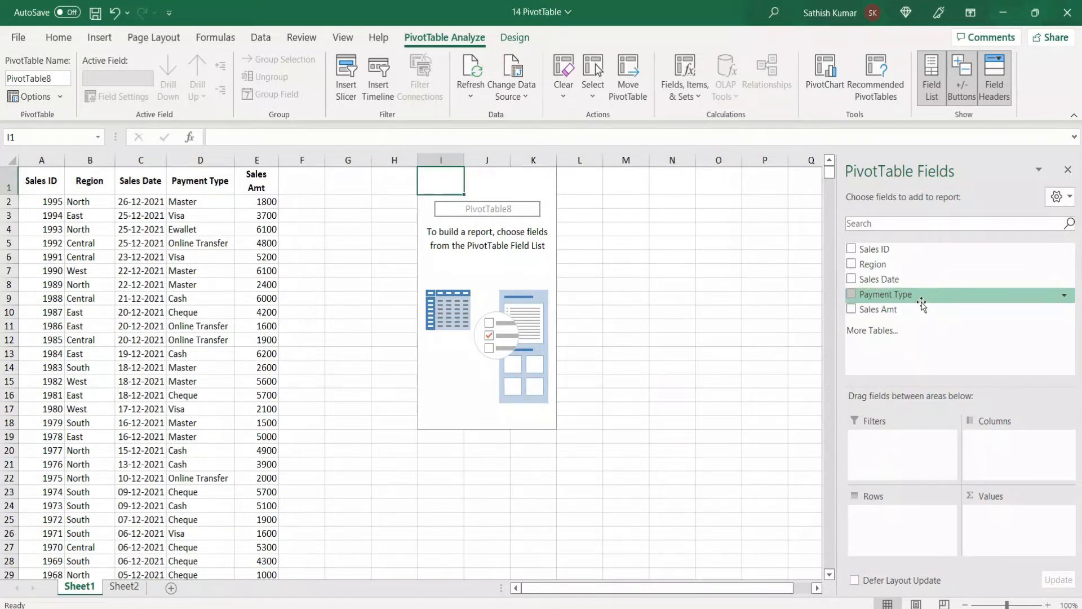
# Step: Add Payment Type to the PivotTable's rows and Sales Amt to its values
pyautogui.moveTo(923, 298); pyautogui.dragTo(896, 531)
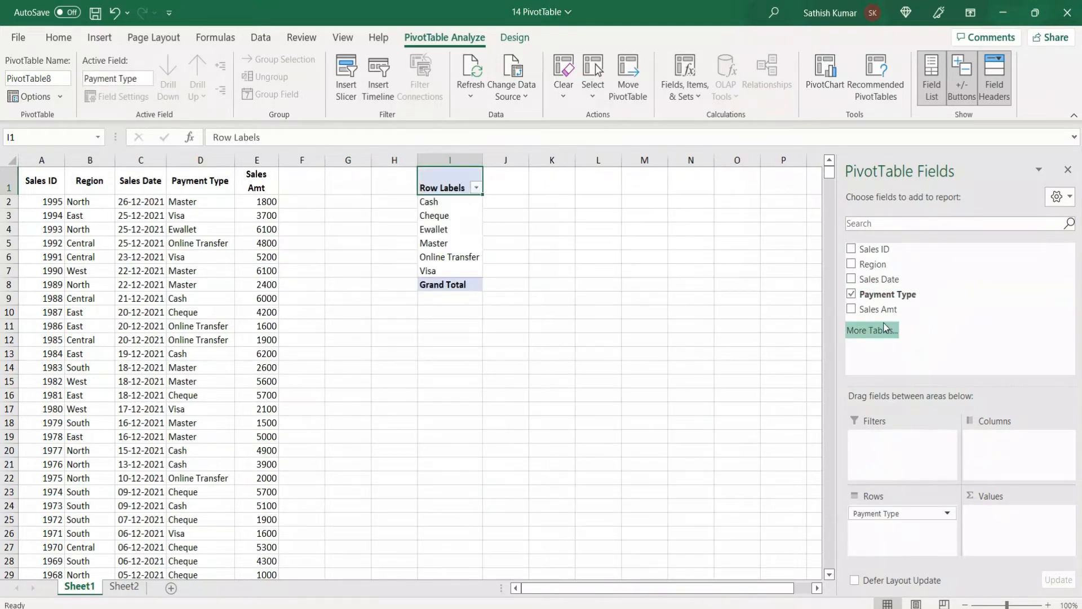
pyautogui.moveTo(886, 315); pyautogui.dragTo(987, 528)
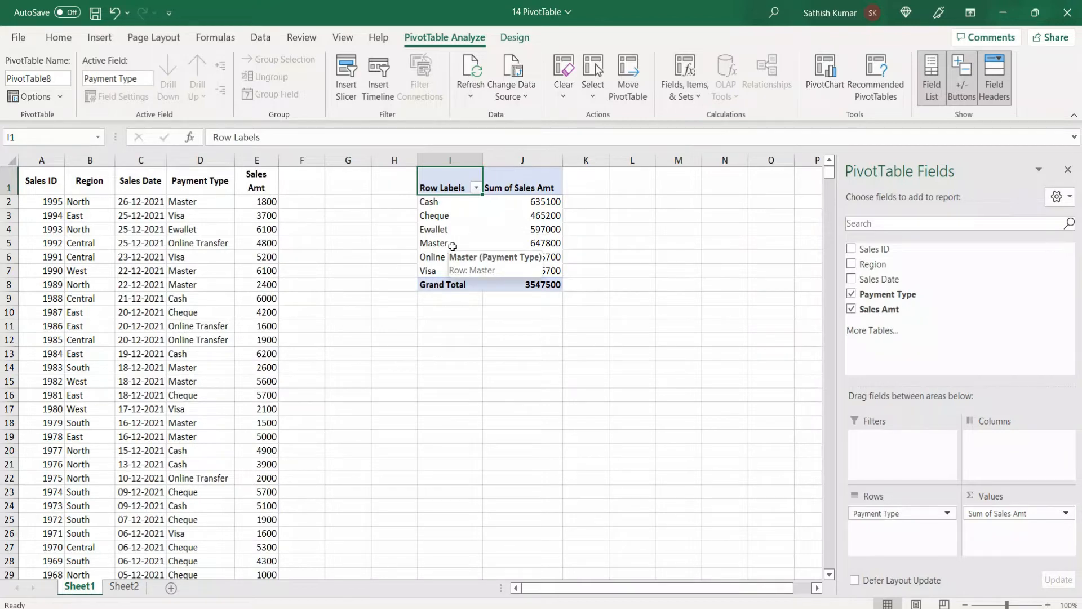
# Step: Group the Master and Visa row labels in the PivotTable and ungroup them again
pyautogui.click(452, 246)
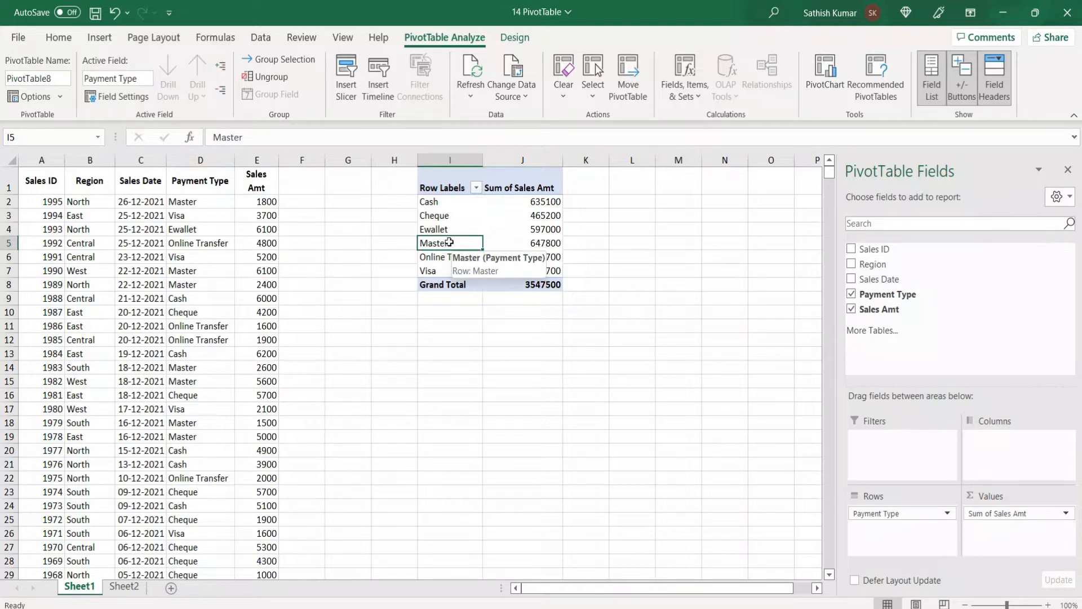
pyautogui.press('ctrl')
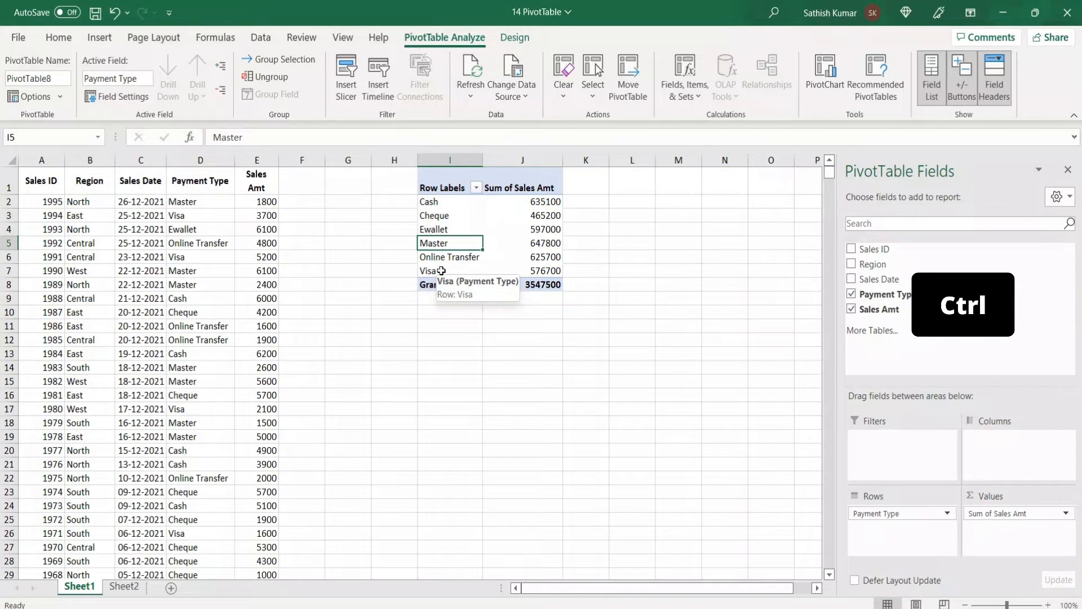
pyautogui.keyDown('ctrl'); pyautogui.click(442, 271); pyautogui.keyUp('ctrl')
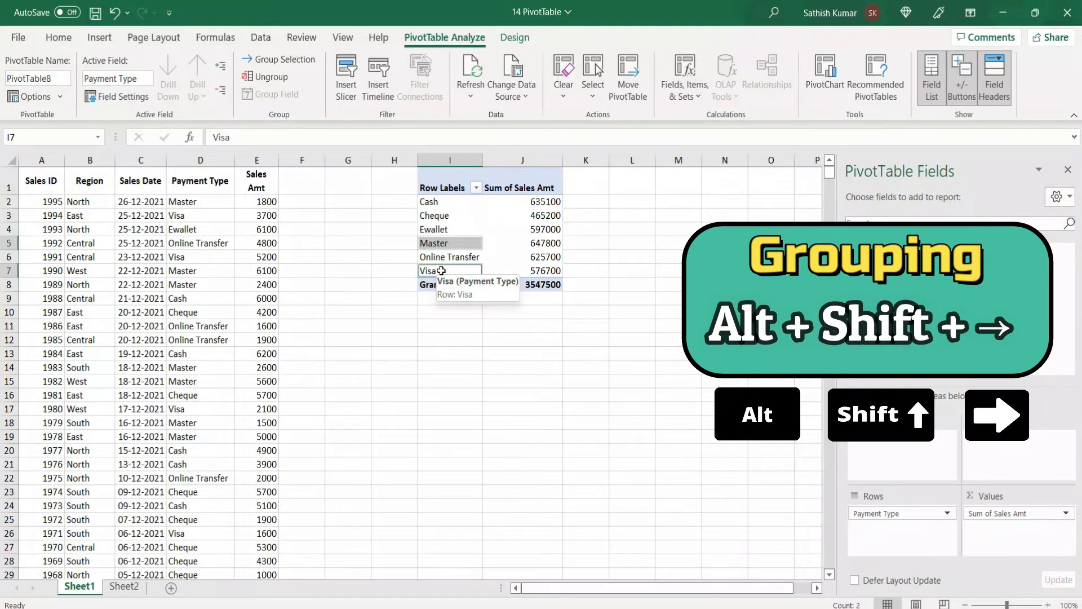
pyautogui.hotkey('alt', 'shift', 'Right')
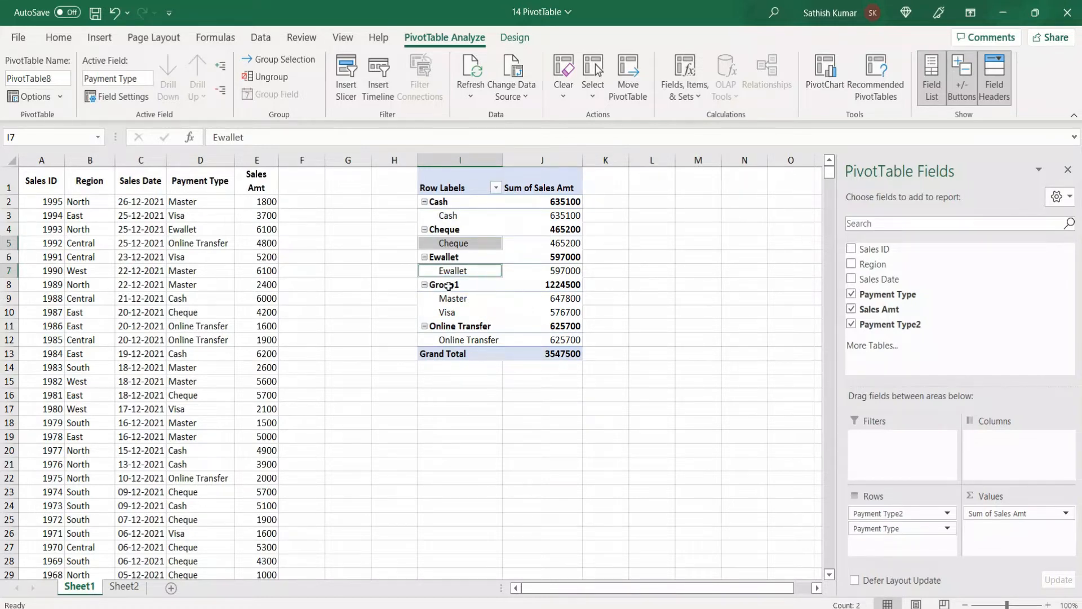
pyautogui.click(449, 285)
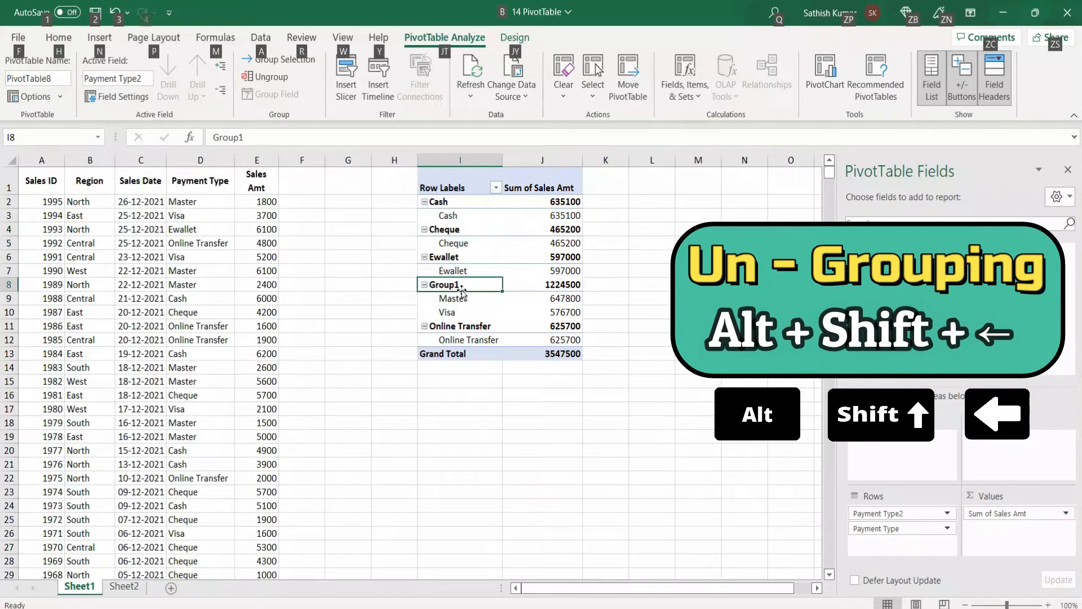
pyautogui.hotkey('alt', 'shift', 'Left')
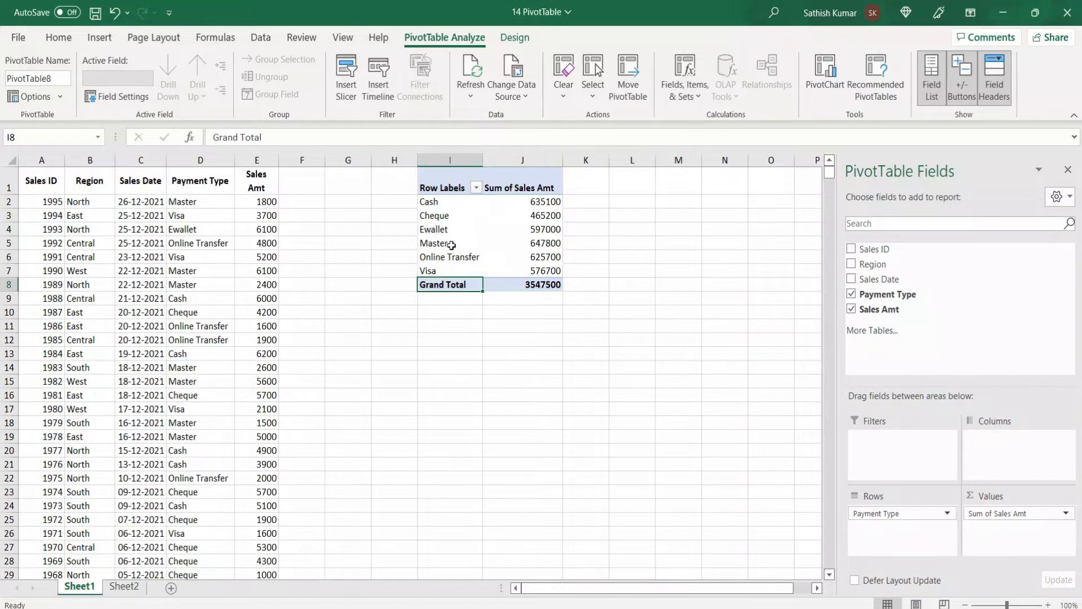
# Step: Group the Master and Visa row labels and rename the group as Card
pyautogui.click(451, 245)
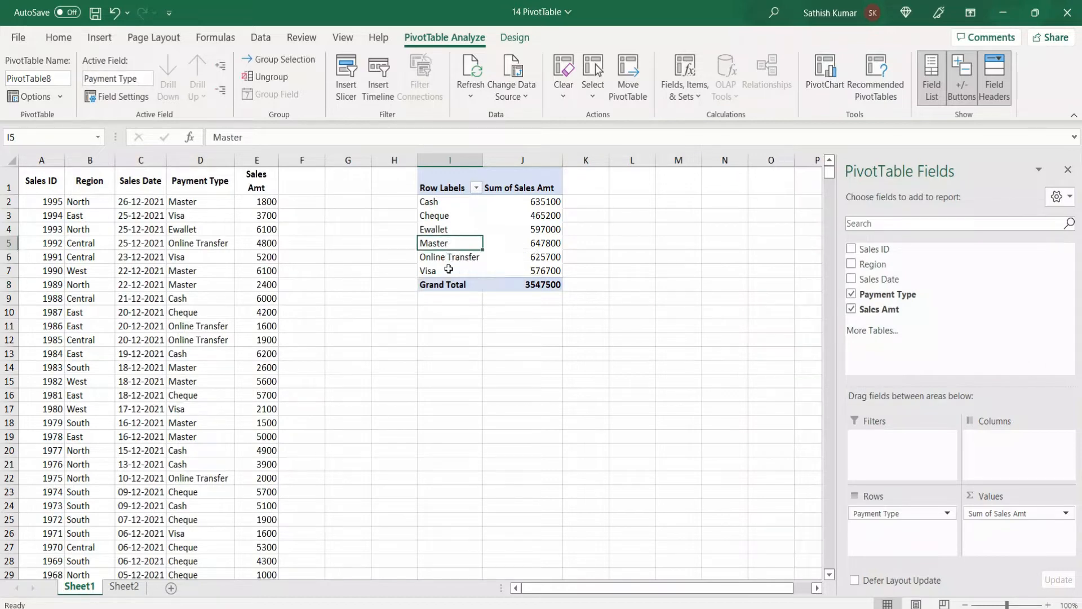
pyautogui.keyDown('ctrl'); pyautogui.click(449, 270); pyautogui.keyUp('ctrl')
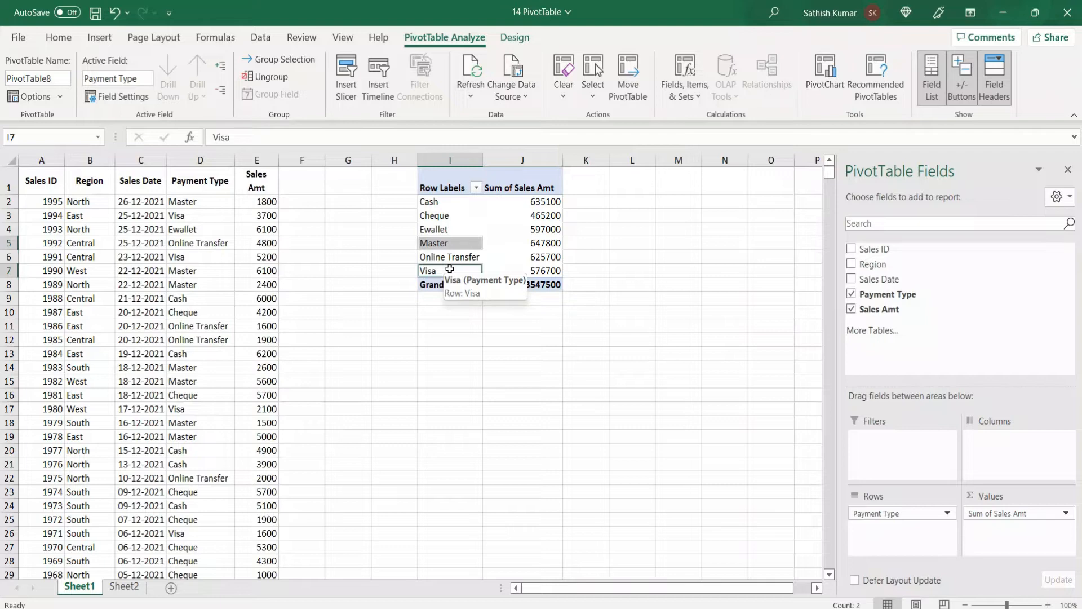
pyautogui.hotkey('alt', 'shift', 'Right')
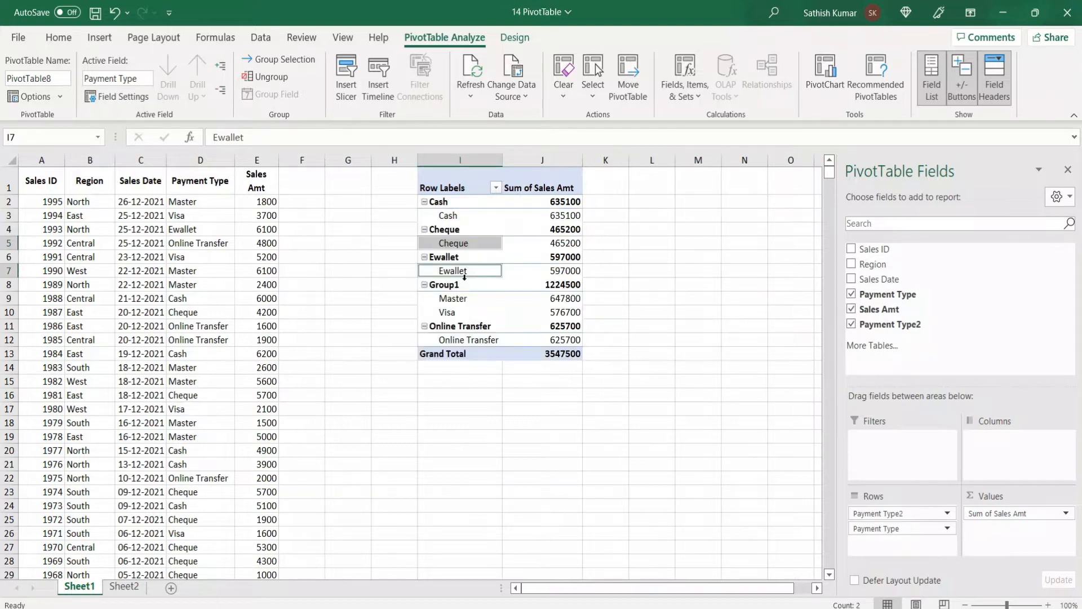
pyautogui.click(459, 285)
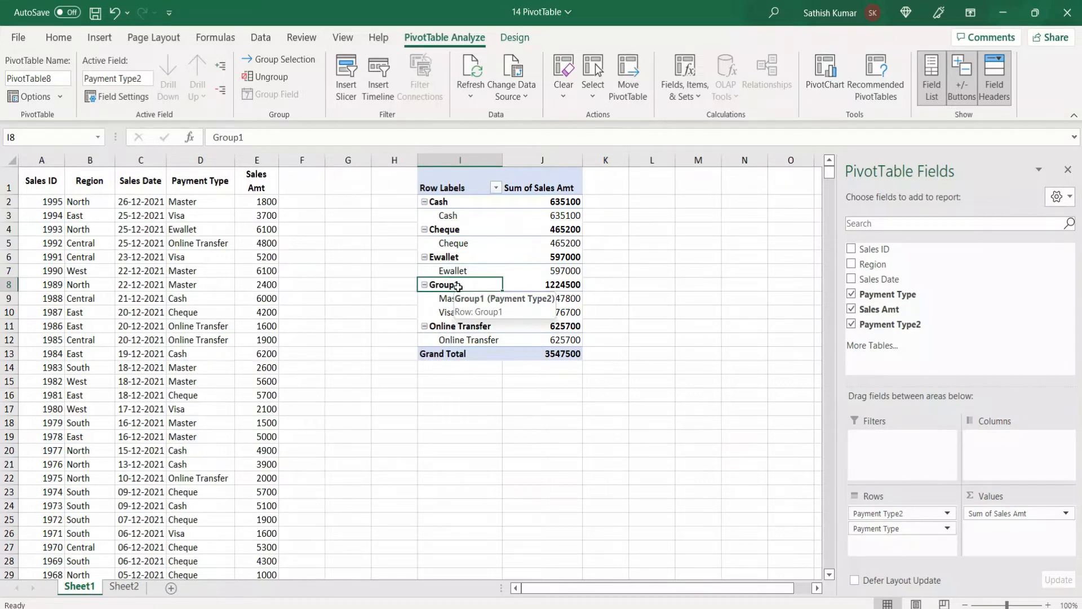
pyautogui.write('Card')
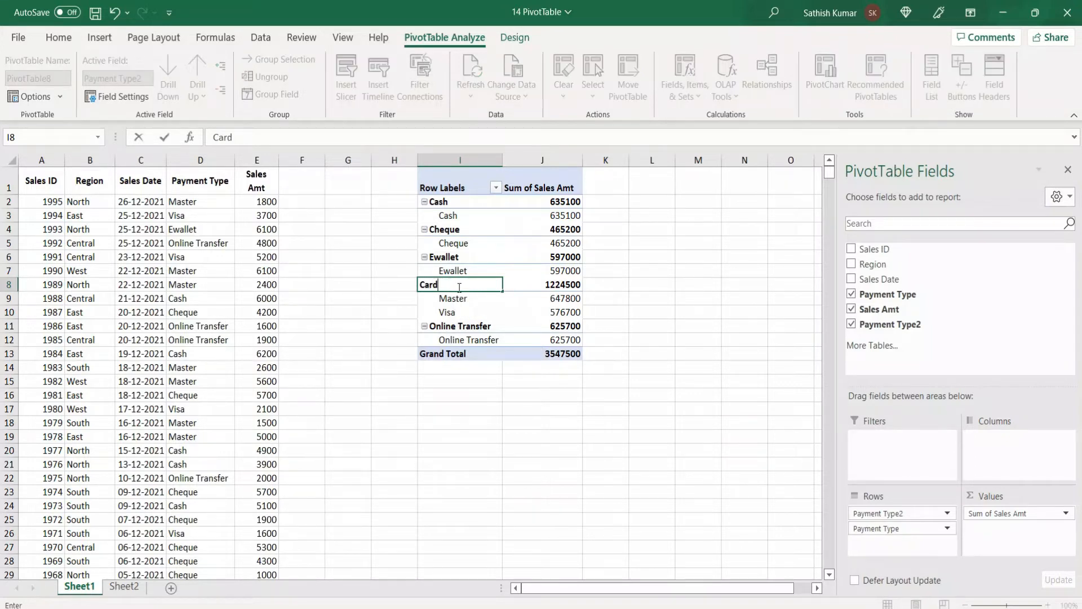
pyautogui.press('Return')
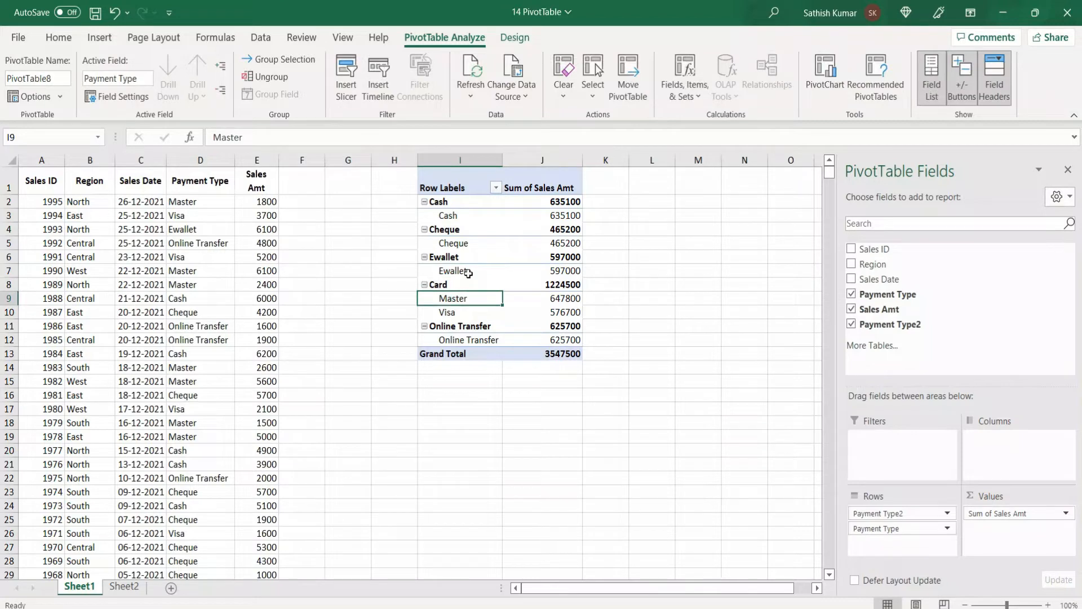
# Step: Group the Cheque, Ewallet and Online Transfer row labels and rename the group as Others
pyautogui.keyDown('ctrl'); pyautogui.click(460, 243); pyautogui.keyUp('ctrl')
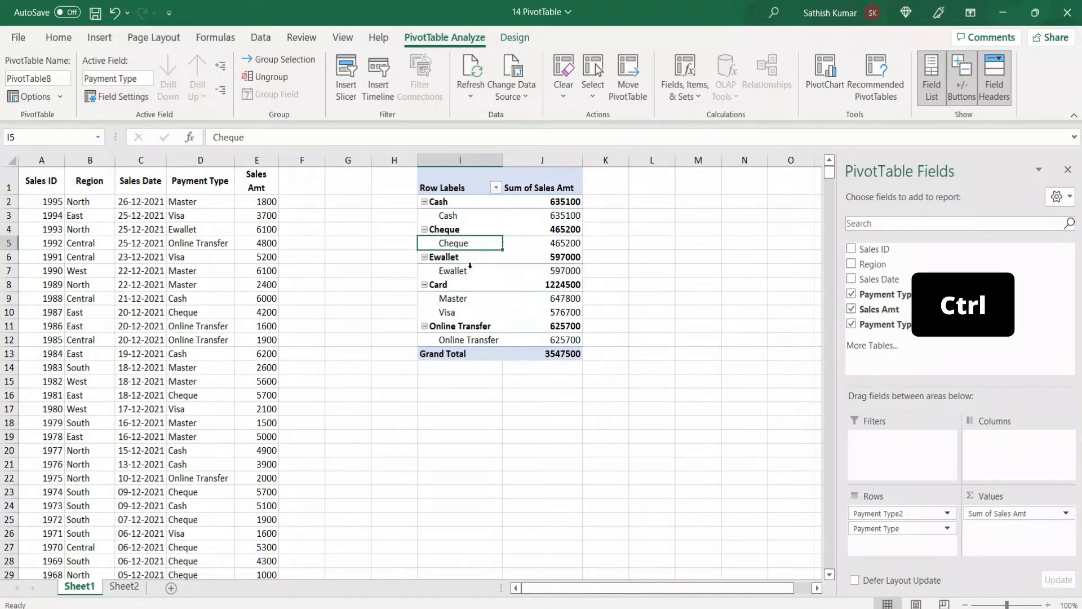
pyautogui.keyDown('ctrl'); pyautogui.click(468, 269); pyautogui.keyUp('ctrl')
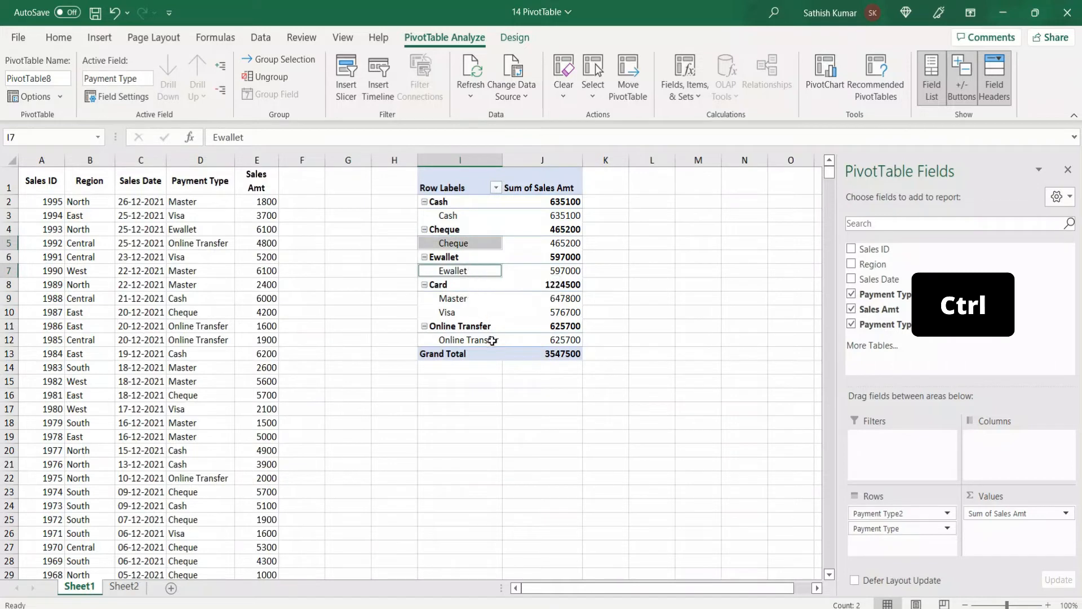
pyautogui.keyDown('ctrl'); pyautogui.click(492, 340); pyautogui.keyUp('ctrl')
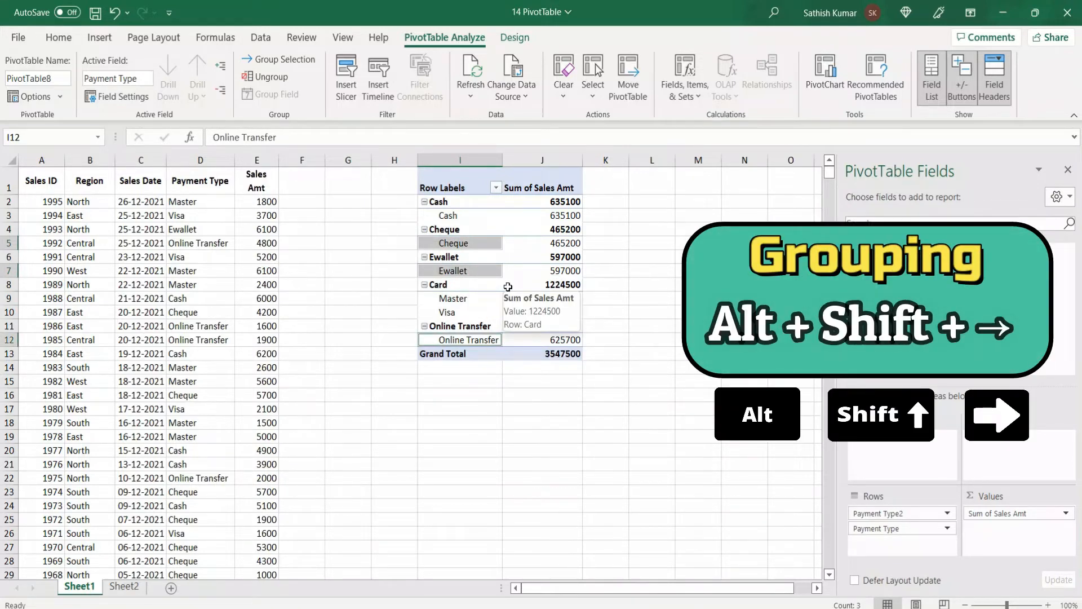
pyautogui.press('alt')
pyautogui.hotkey('alt', 'shift', 'Right')
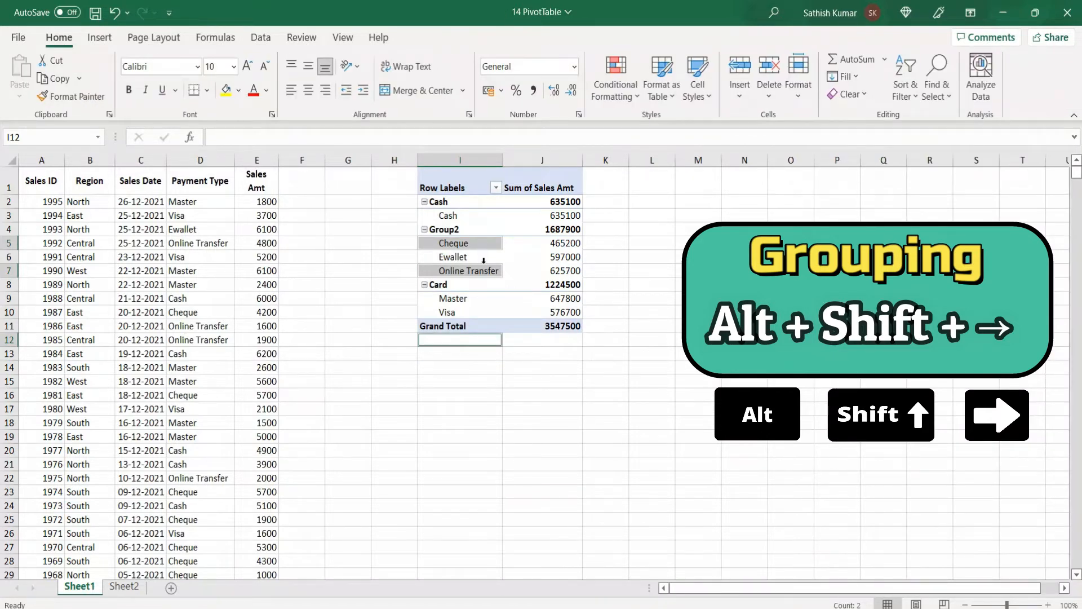
pyautogui.click(454, 230)
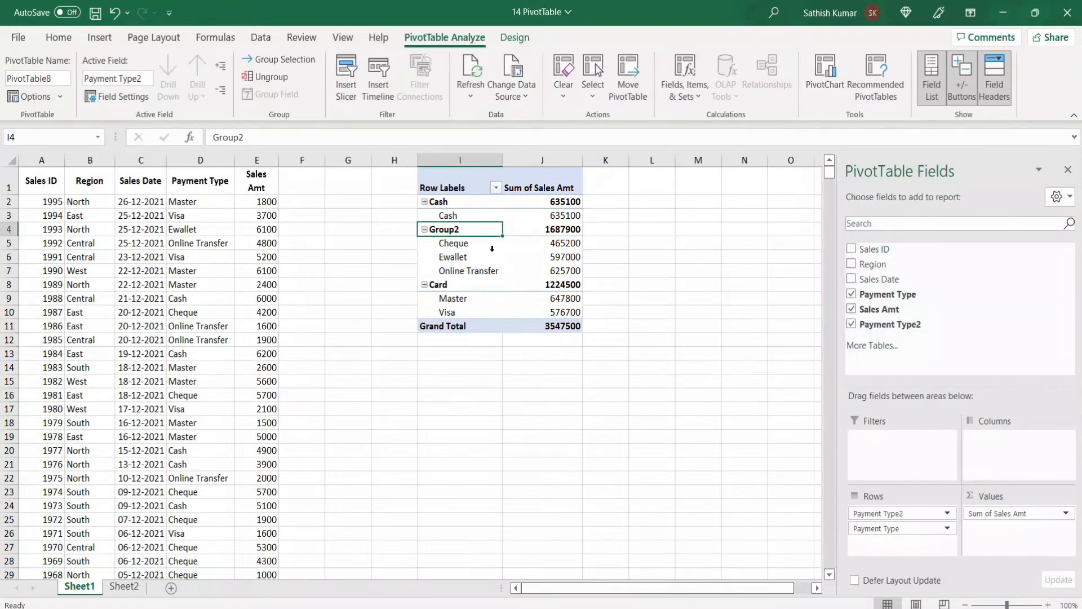
pyautogui.write('Others')
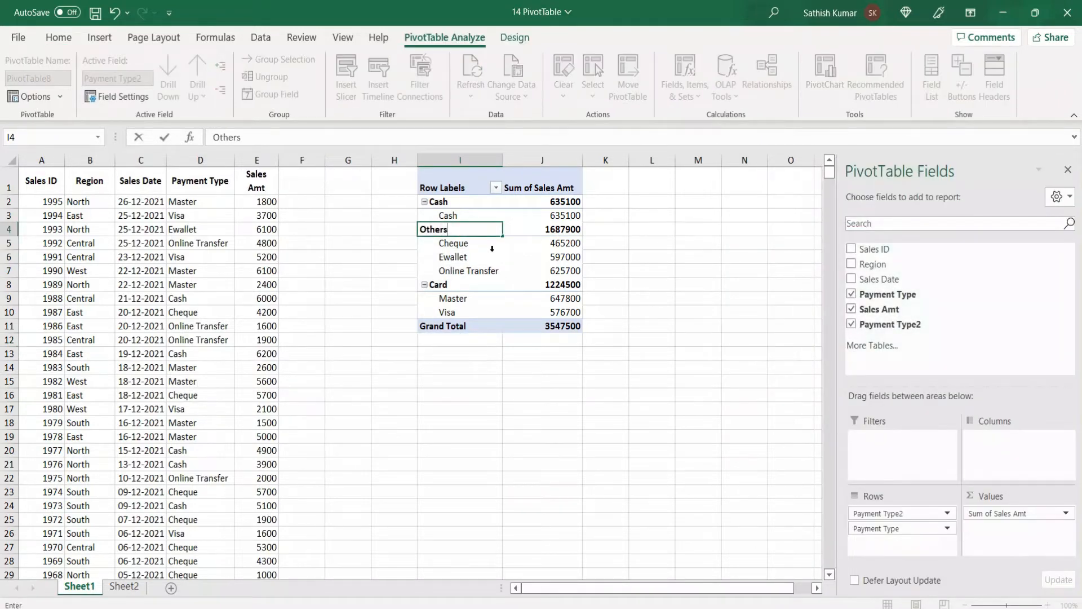
pyautogui.press('Return')
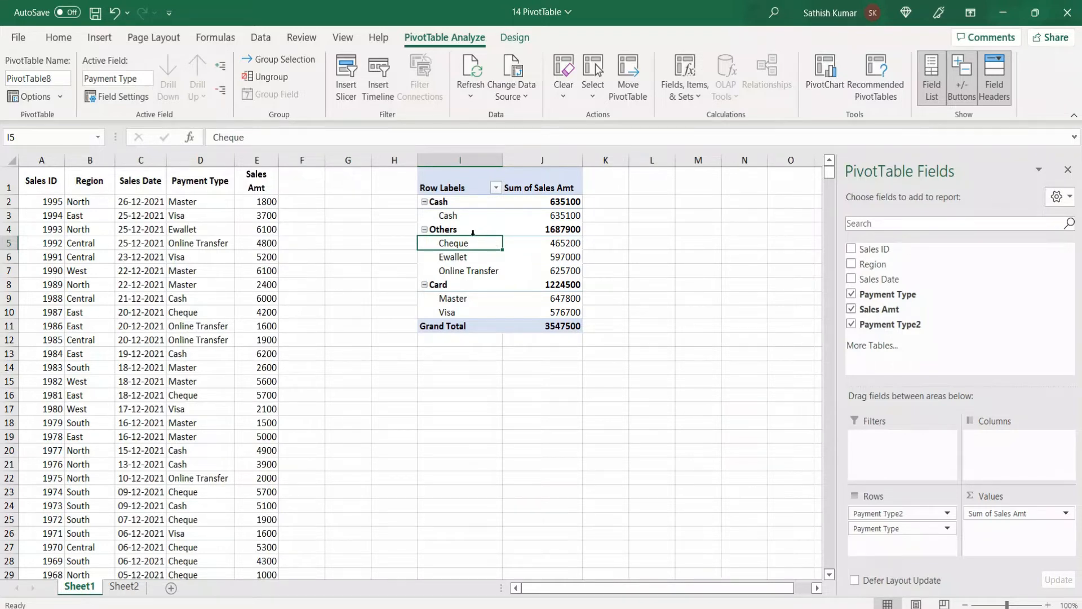
# Step: Ungroup both the Card and Others groups in the PivotTable
pyautogui.click(469, 285)
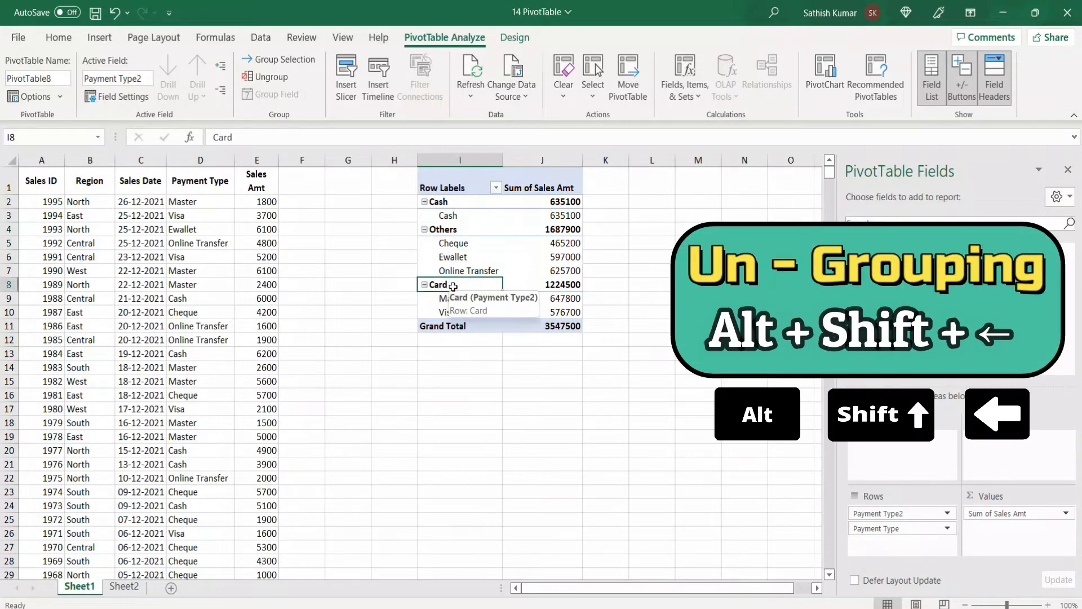
pyautogui.hotkey('alt', 'shift', 'Left')
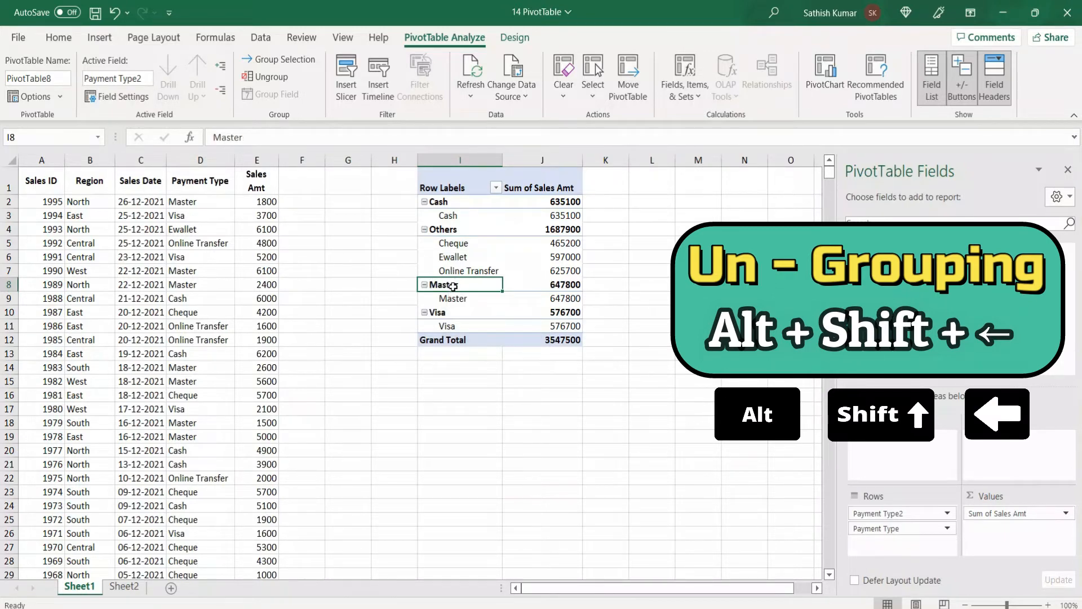
pyautogui.click(465, 232)
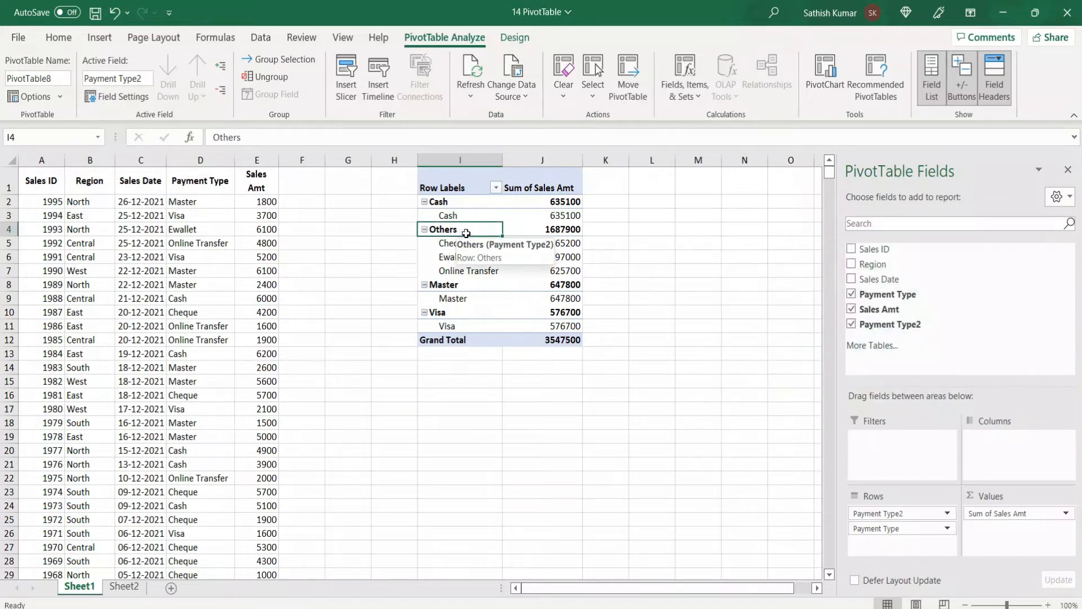
pyautogui.hotkey('alt', 'shift', 'Left')
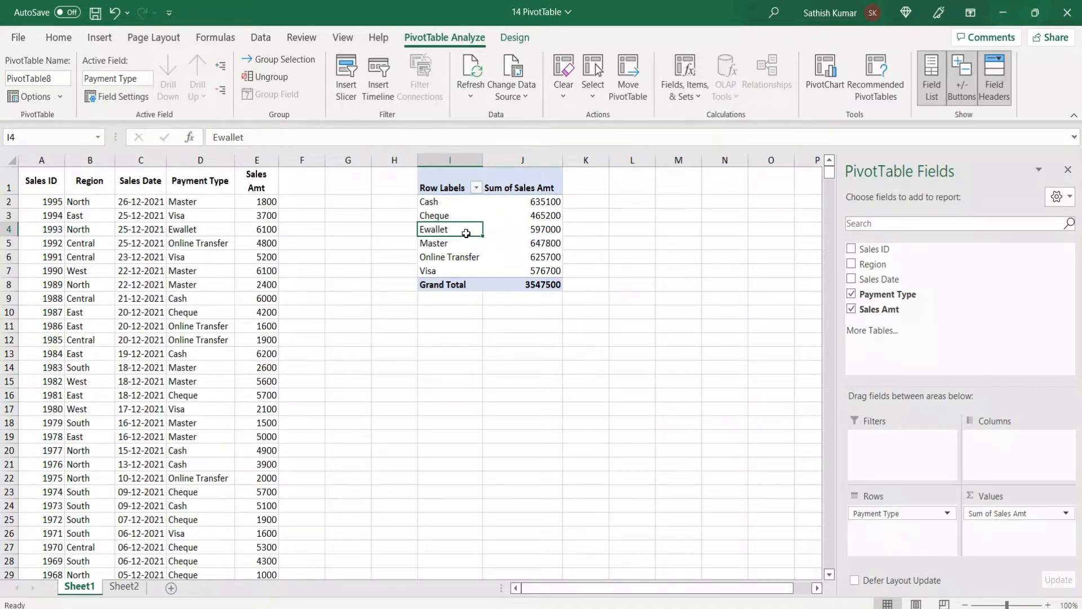
pyautogui.click(542, 241)
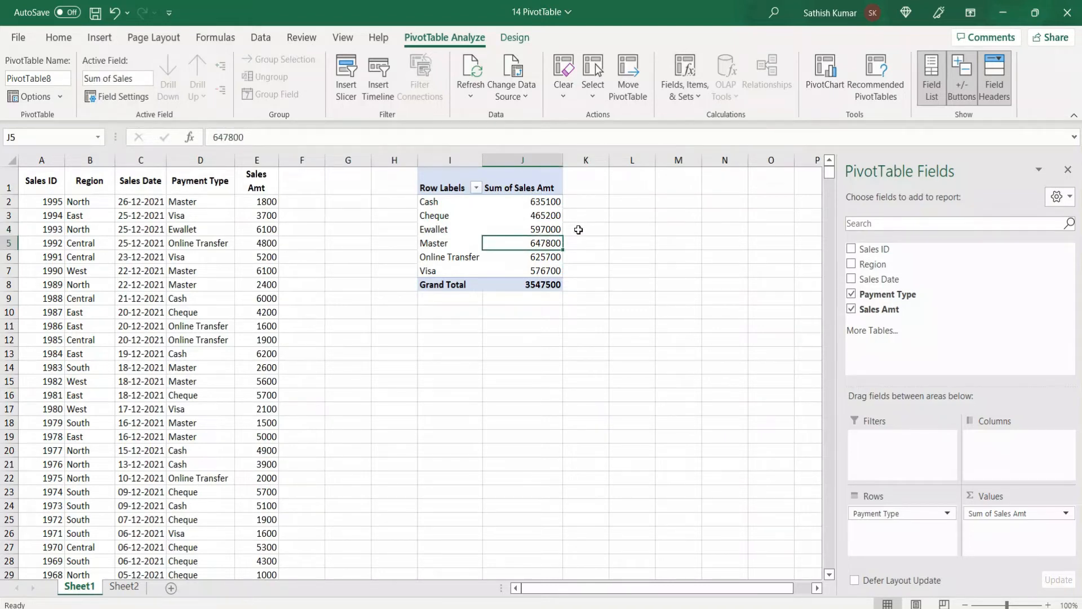
pyautogui.moveTo(517, 231)
pyautogui.click(449, 217)
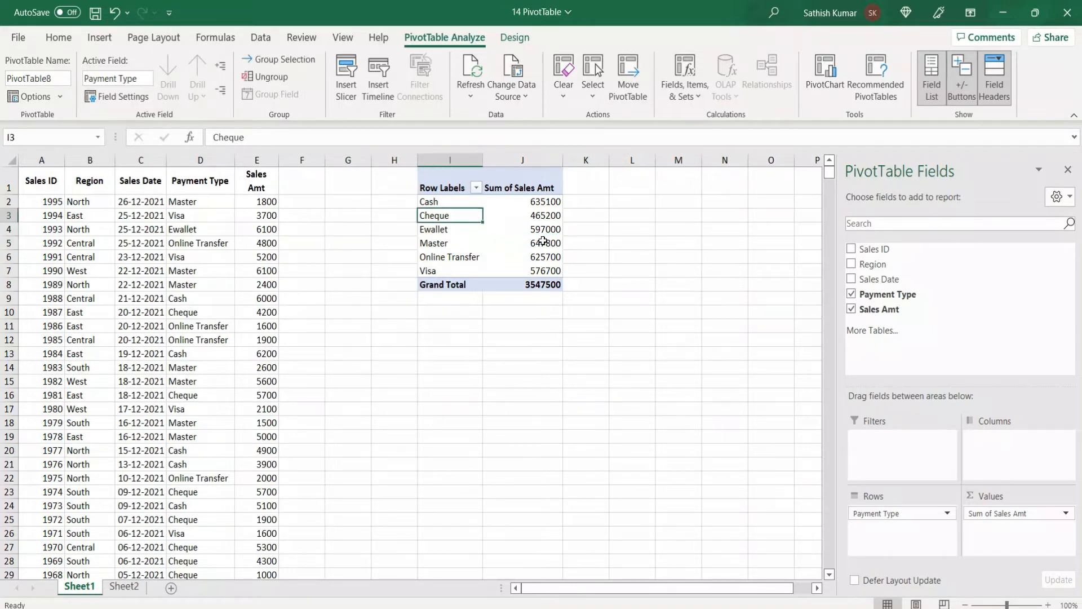
# Step: Add a calculated field named Discount to the PivotTable, computed as 5% of Sales Amt
pyautogui.click(542, 241)
pyautogui.hotkey('ctrl', 'shift', '=')
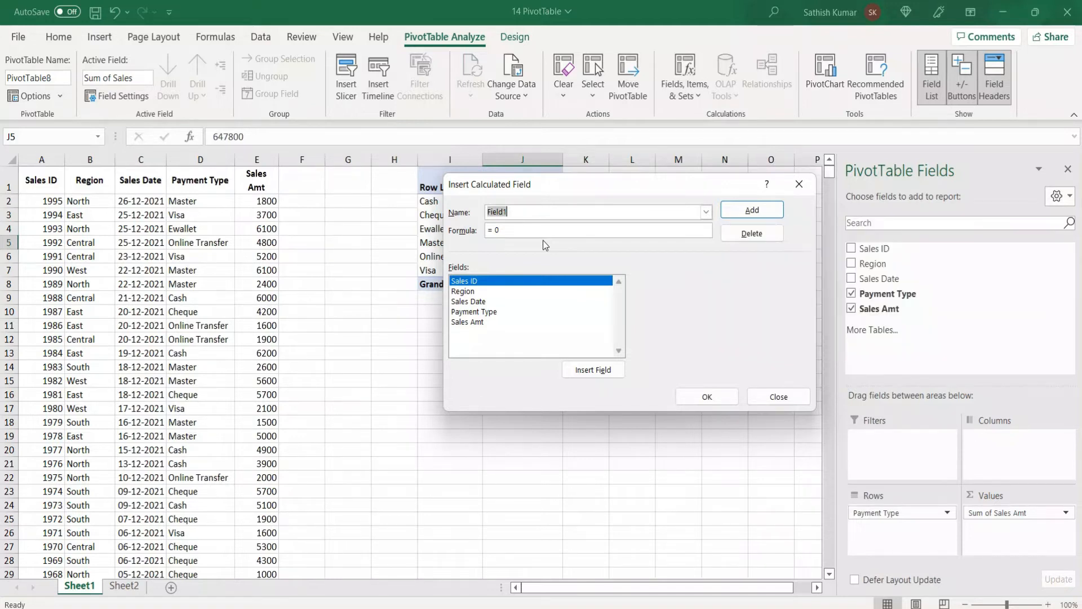
pyautogui.write('Discount')
pyautogui.click(504, 226)
pyautogui.doubleClick(486, 322)
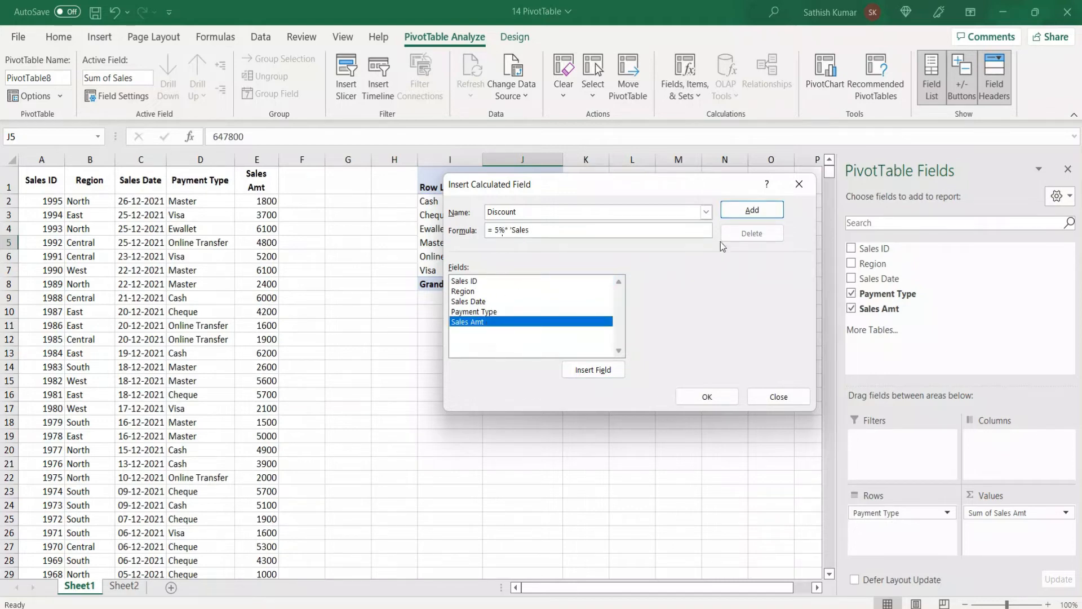
pyautogui.click(746, 211)
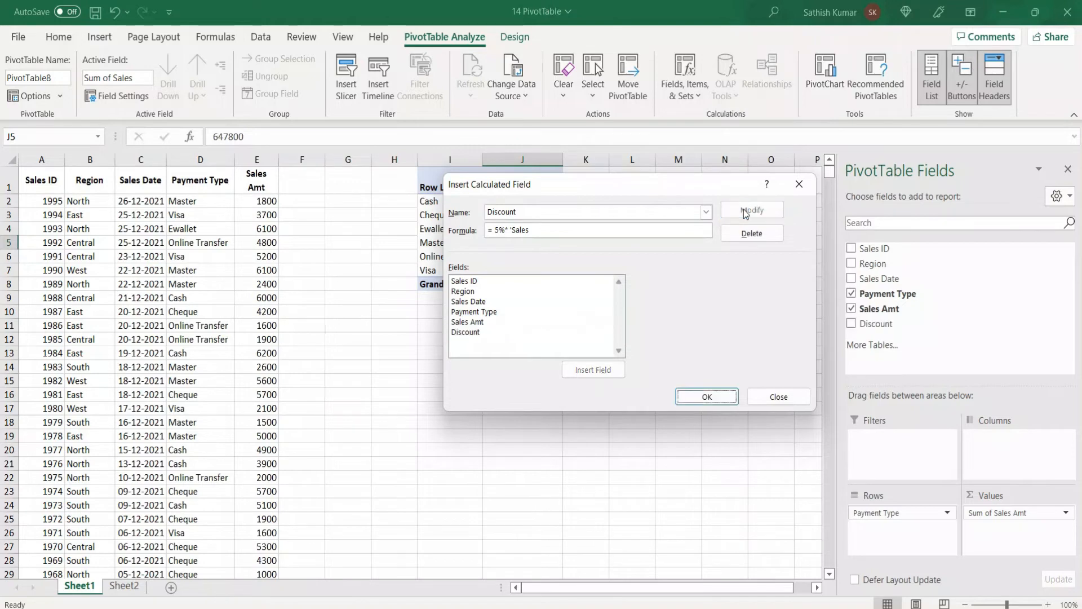
pyautogui.click(713, 393)
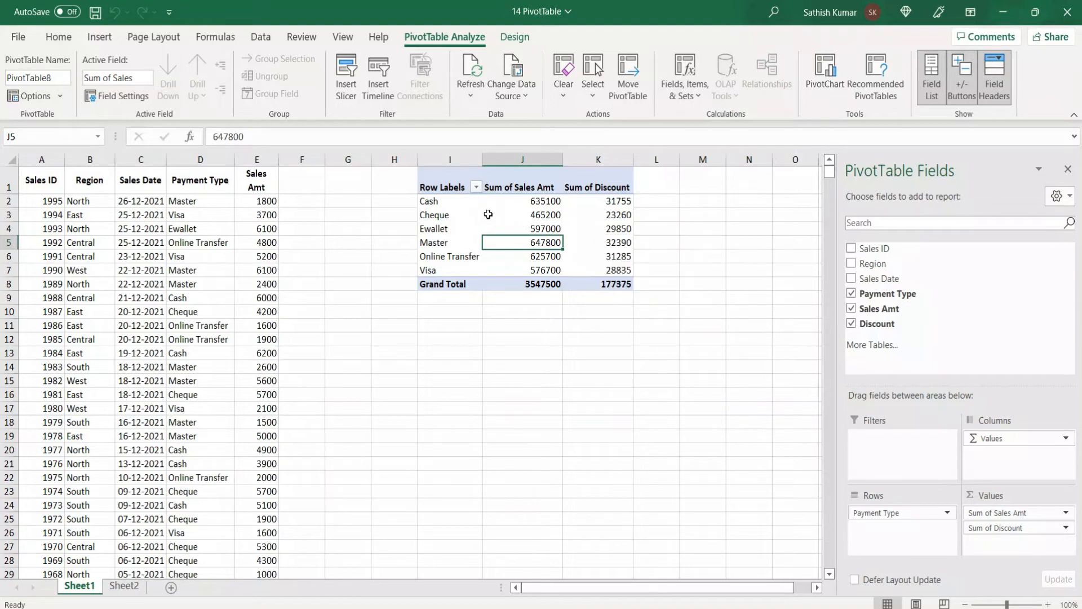
# Step: Hide the Cash row label in the PivotTable and restore it by selecting all payment types in the row filter
pyautogui.click(447, 205)
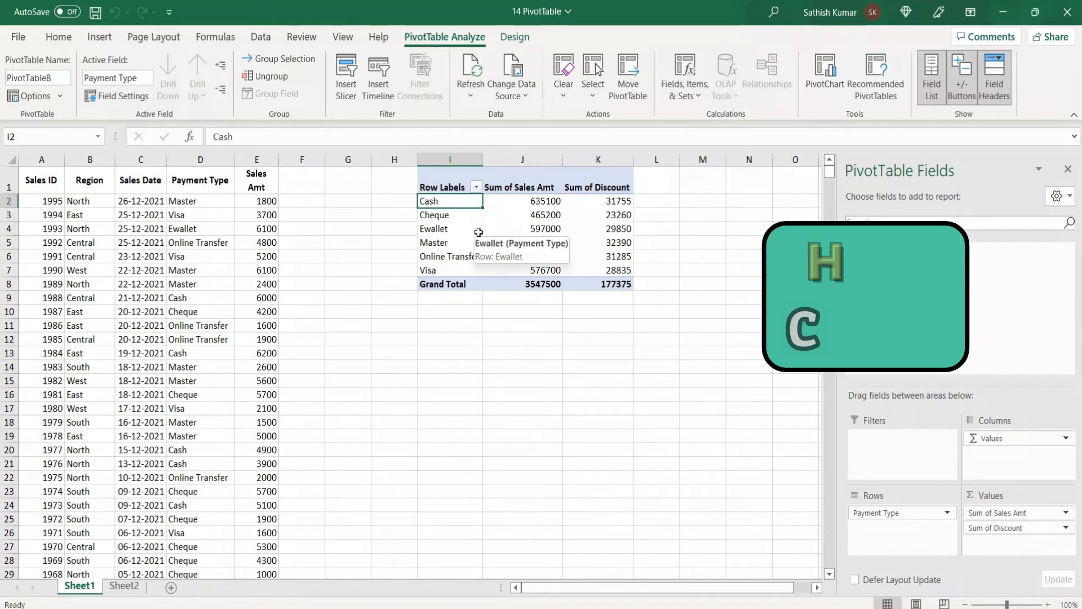
pyautogui.hotkey('ctrl', '-')
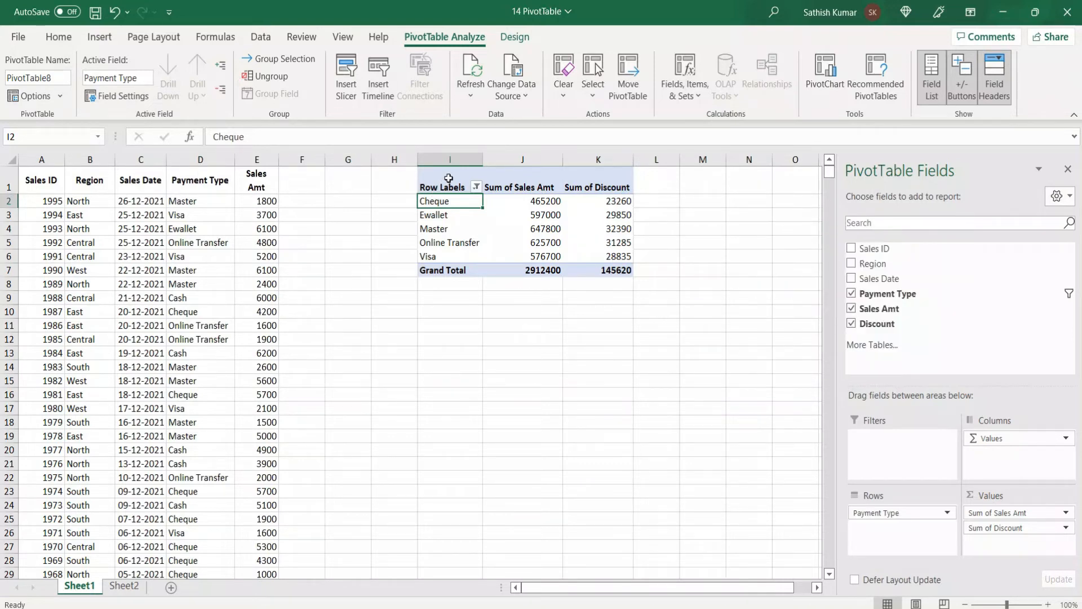
pyautogui.click(476, 187)
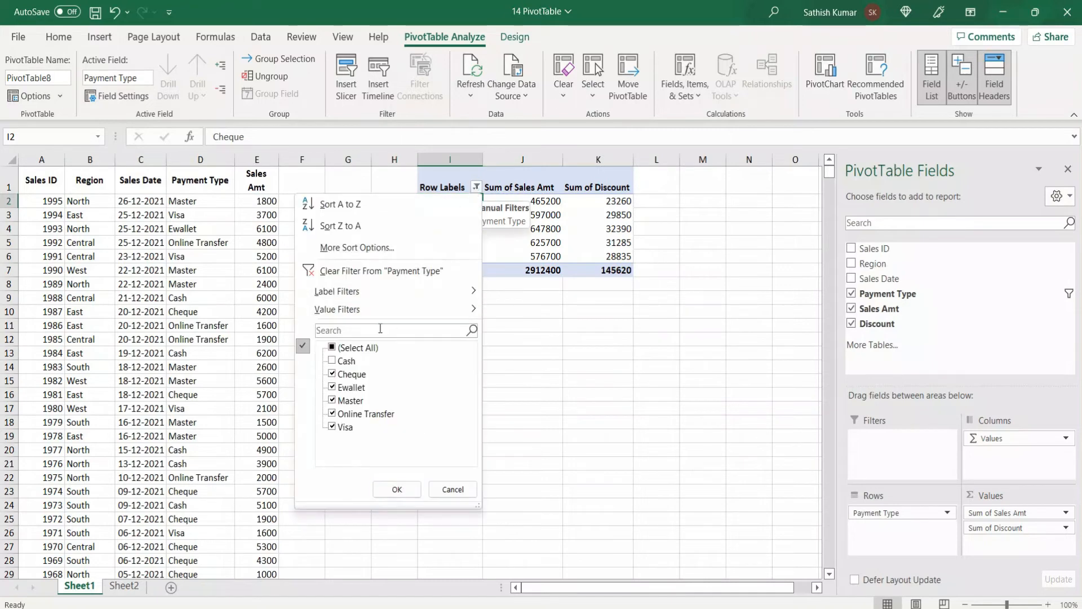
pyautogui.click(345, 348)
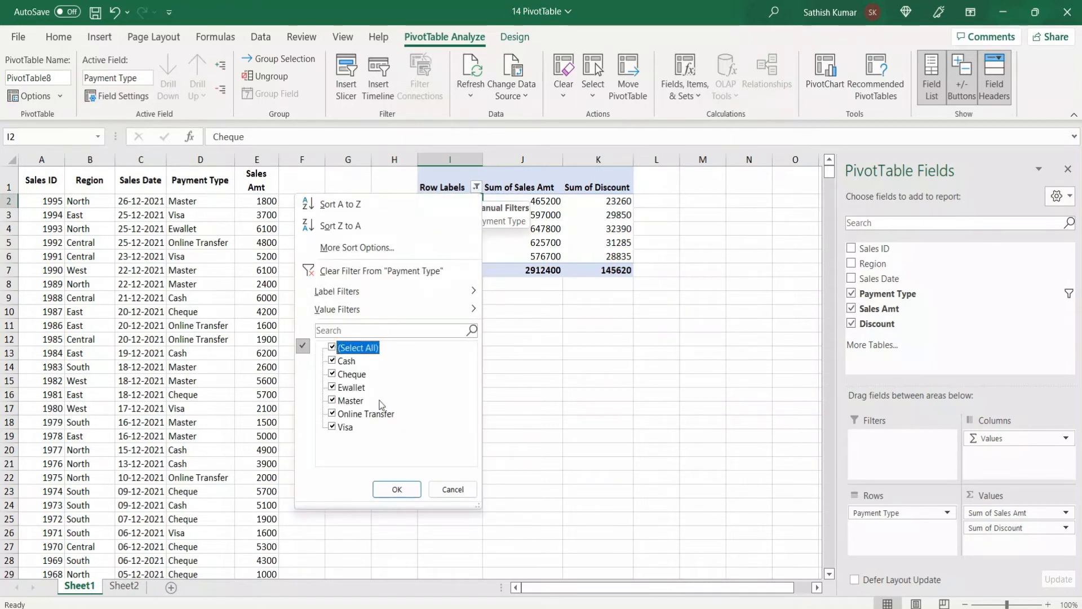
pyautogui.click(416, 487)
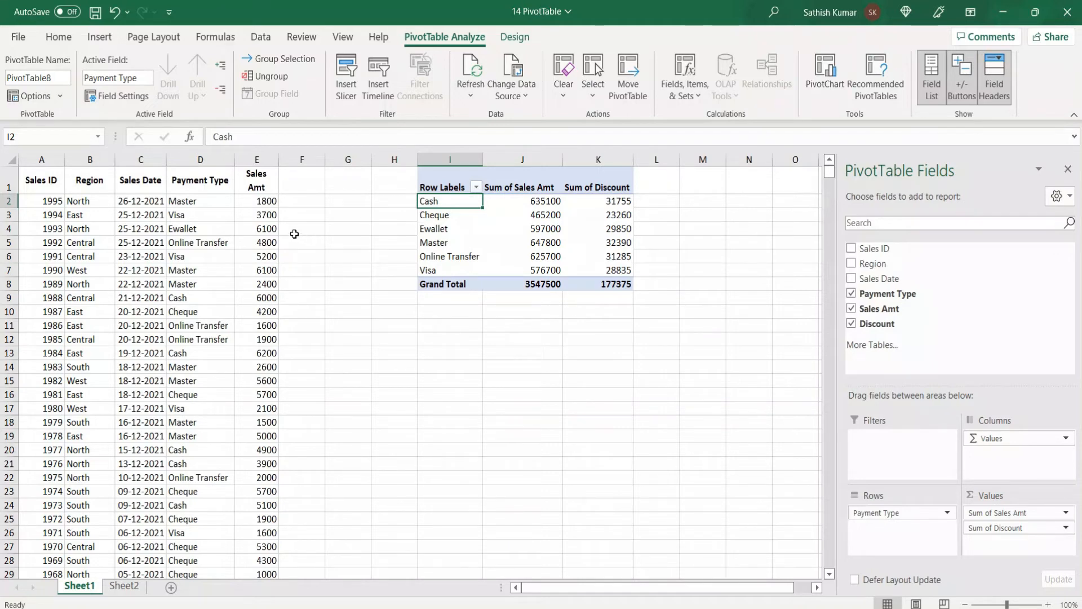
# Step: Set the sales amount in E2 to 2000 and refresh the payment type PivotTable
pyautogui.click(254, 204)
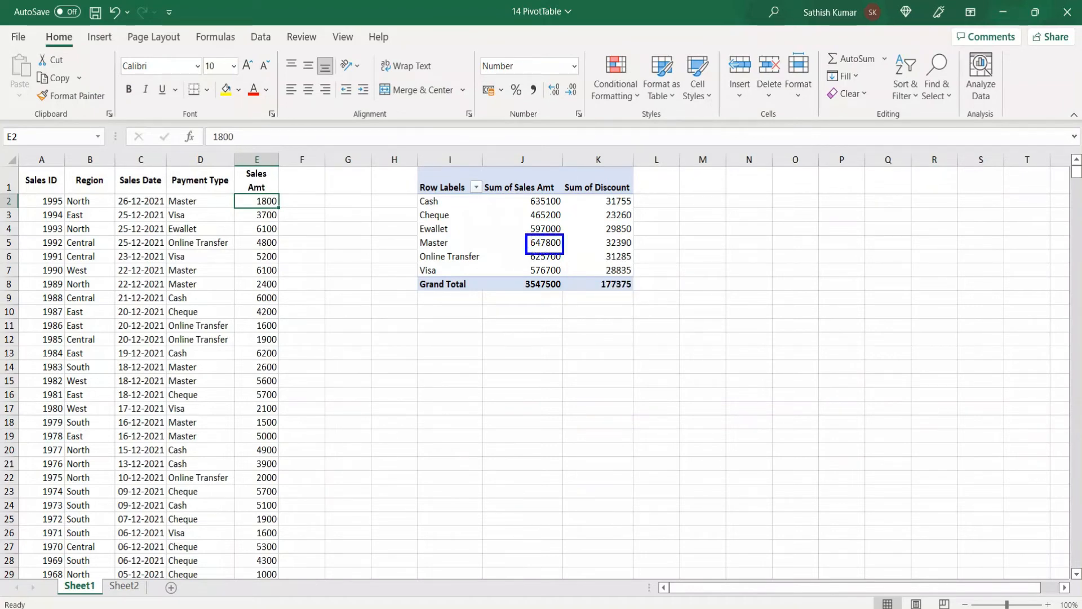
pyautogui.doubleClick(266, 197)
pyautogui.write('2000')
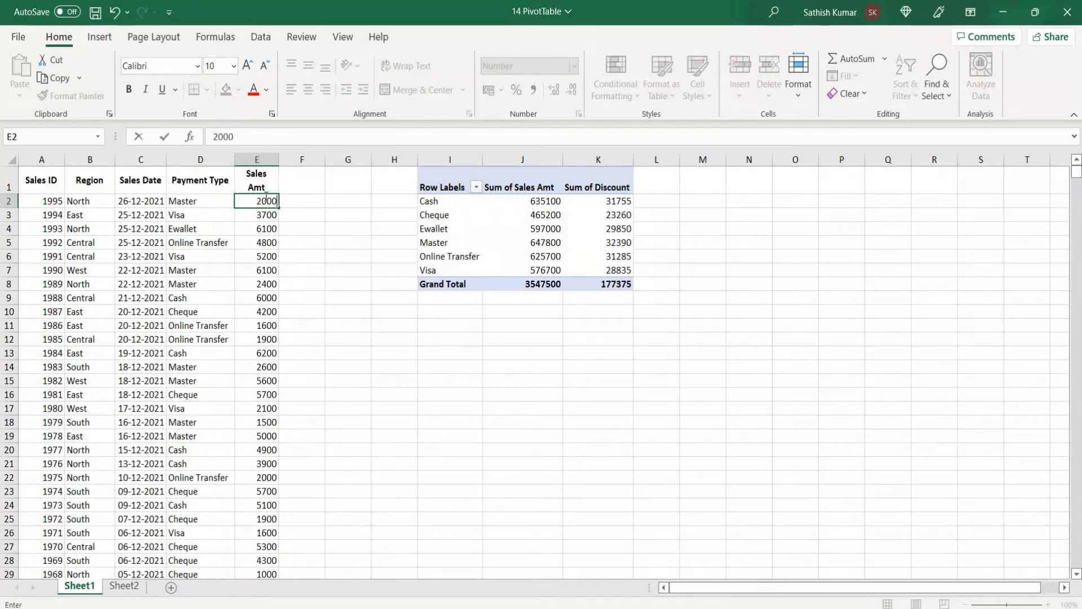
pyautogui.press('Return')
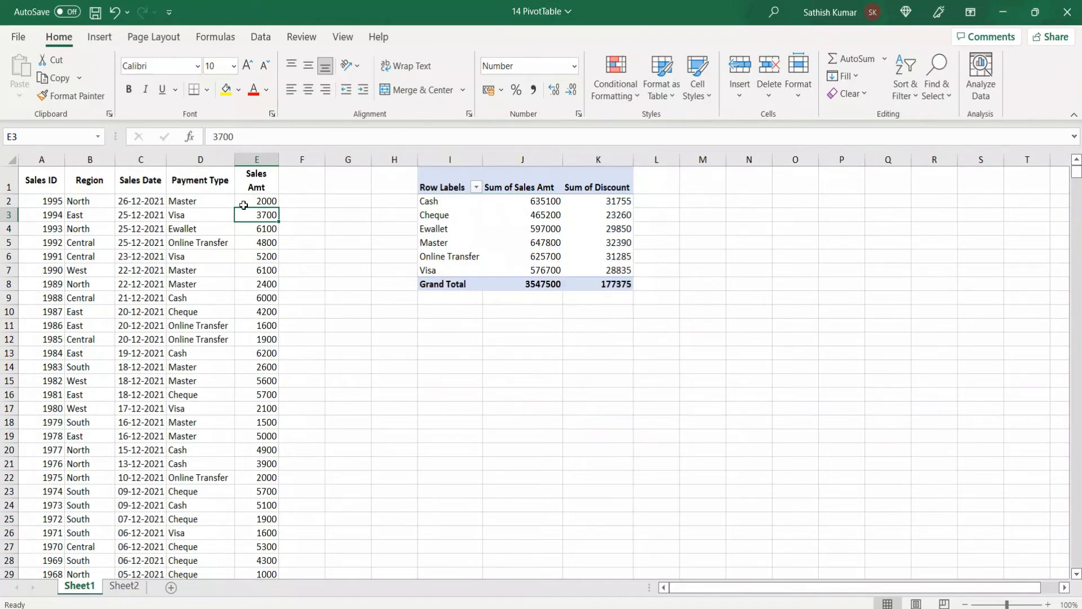
pyautogui.moveTo(540, 252)
pyautogui.click(501, 235)
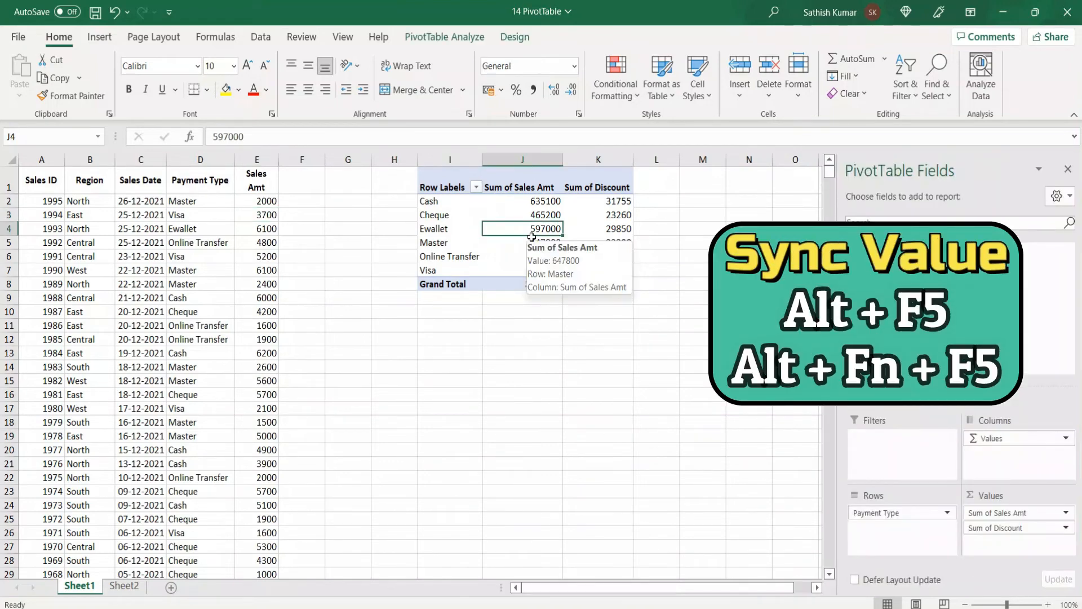
pyautogui.hotkey('alt', 'F5')
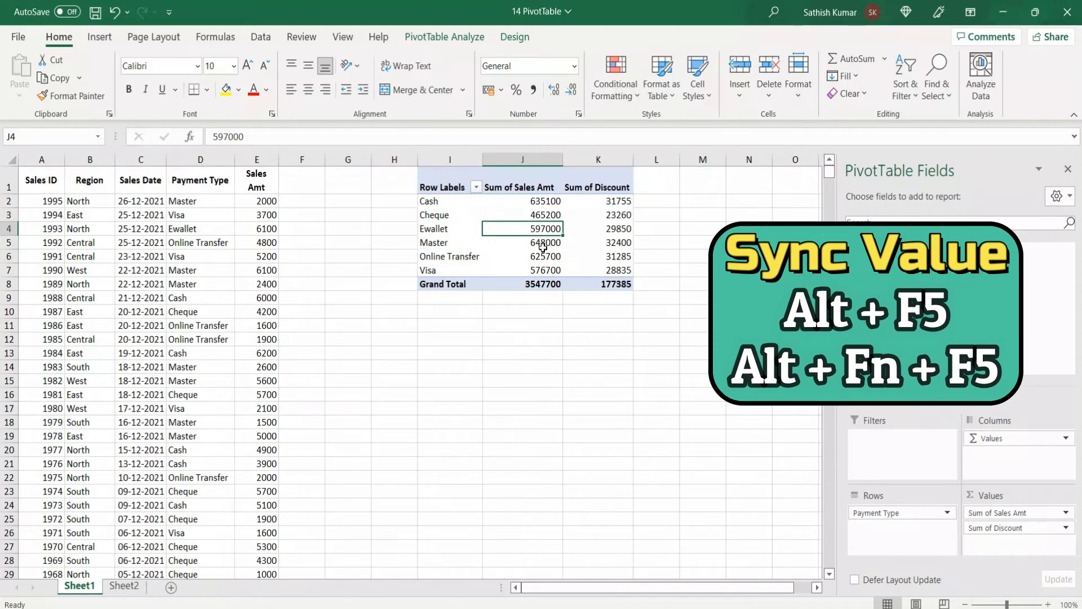
pyautogui.moveTo(544, 244)
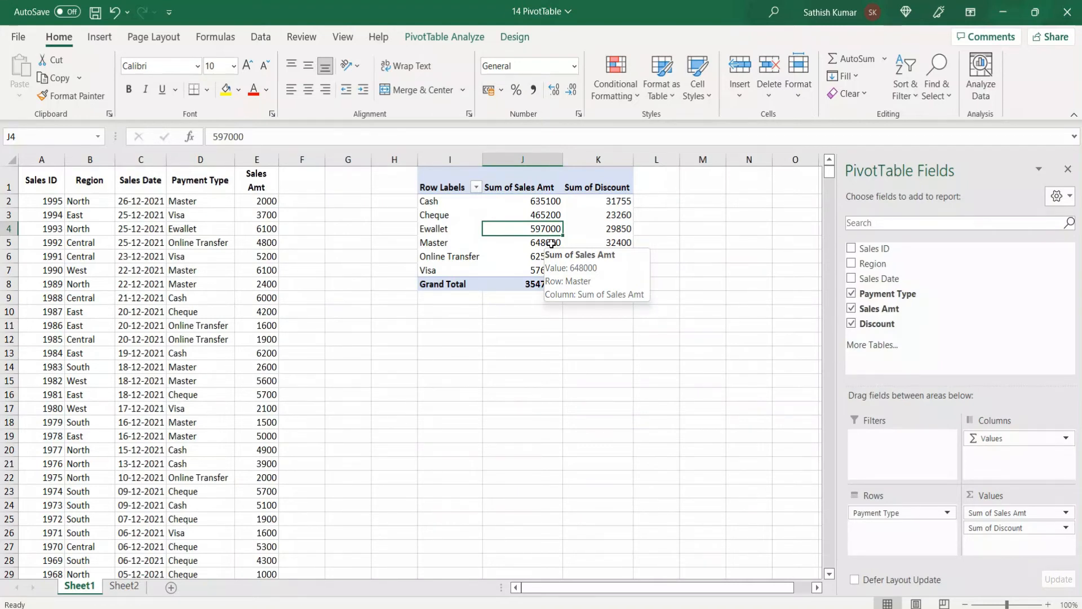
# Step: Review the commission formulas on Sheet2 and insert a PivotTable of Sheet2!A1:C996 at cell H1 of the same worksheet
pyautogui.click(125, 586)
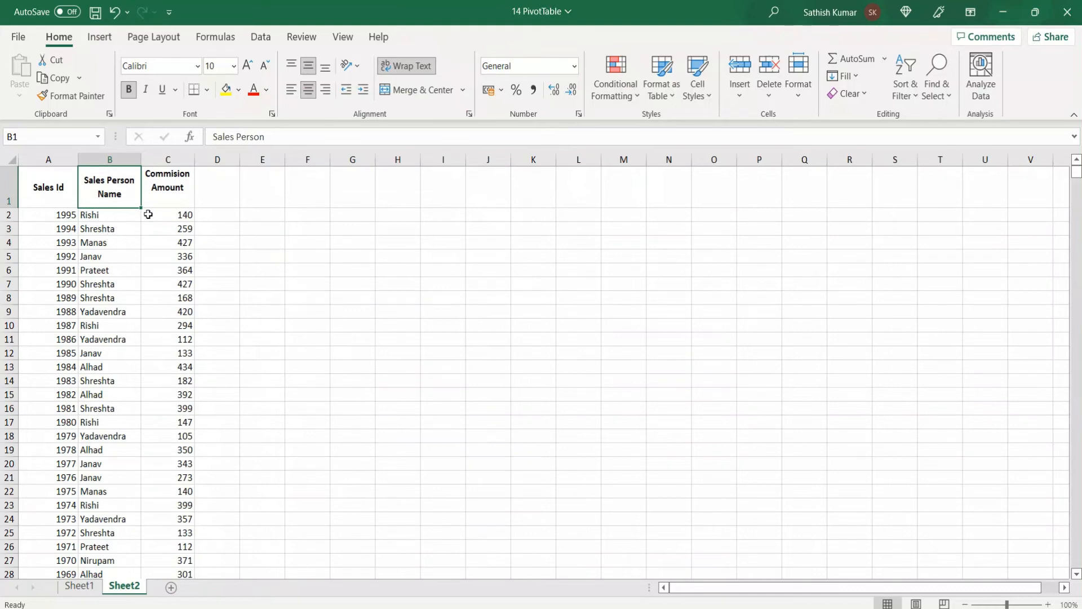
pyautogui.click(185, 215)
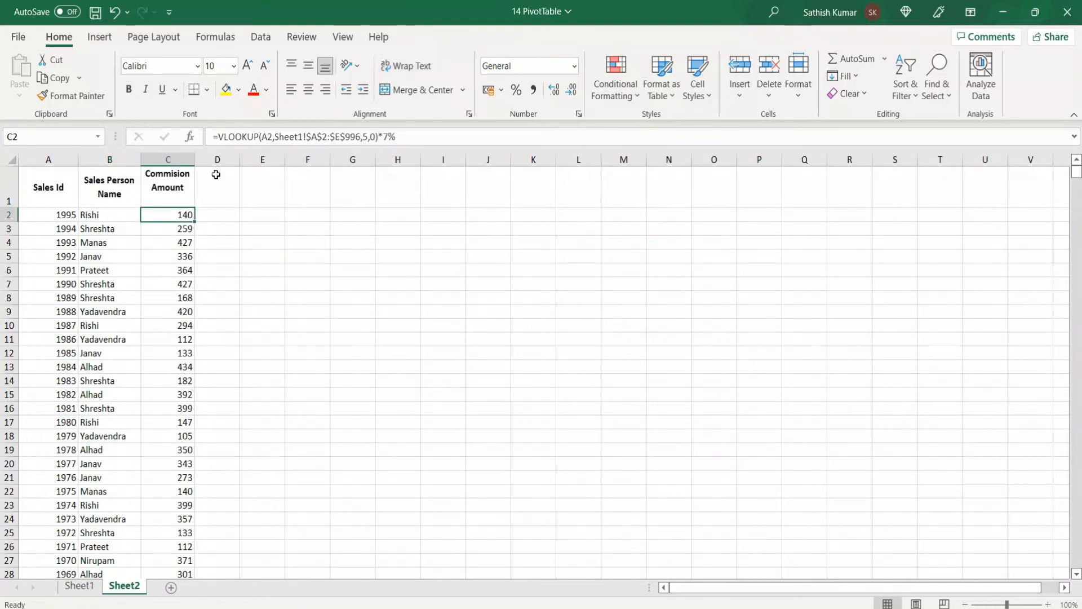
pyautogui.click(79, 586)
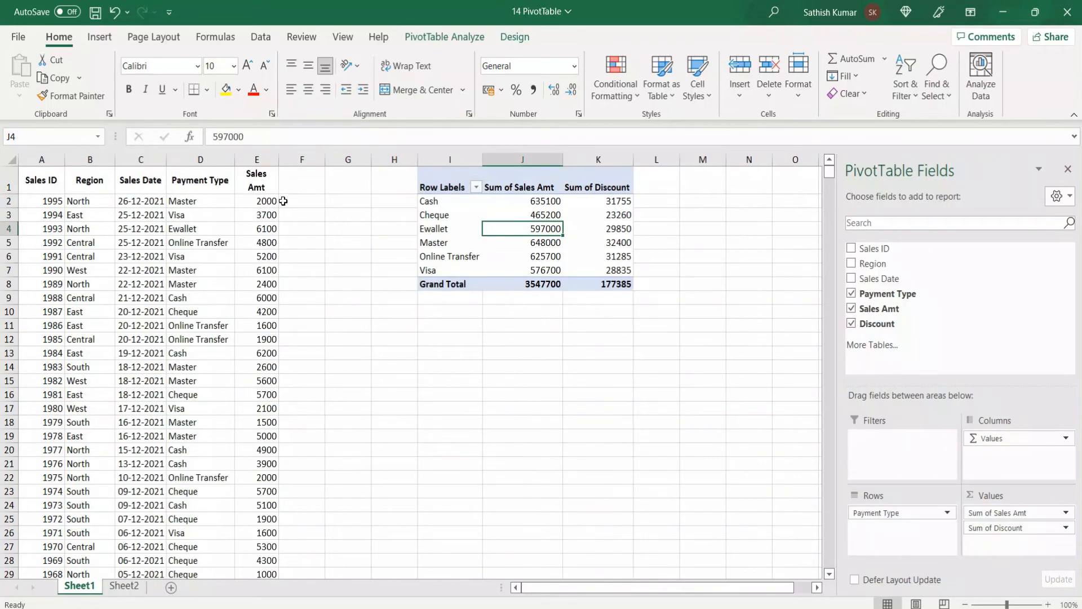
pyautogui.click(124, 586)
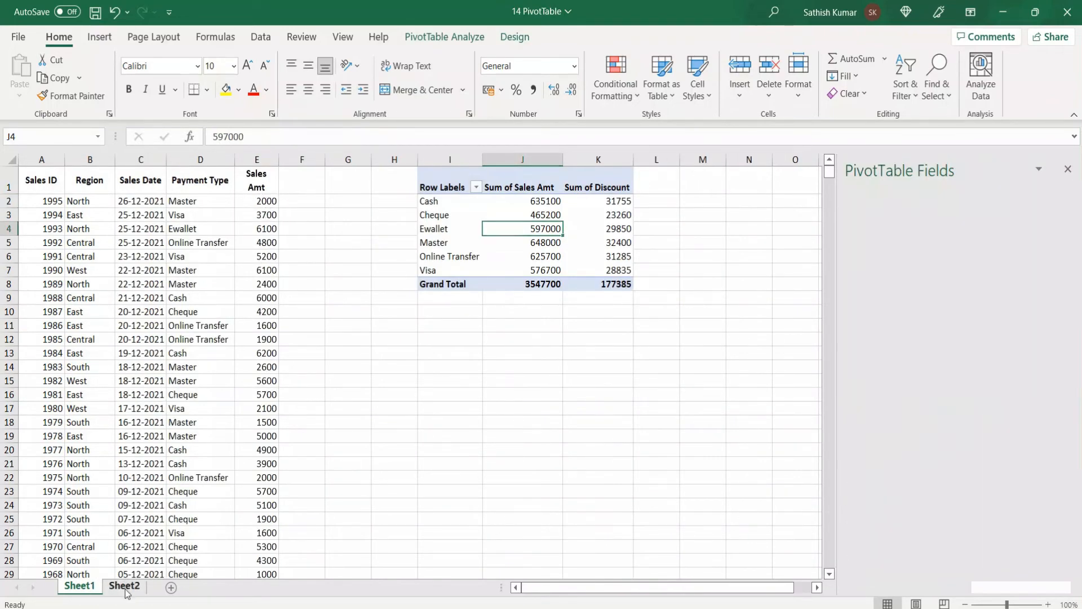
pyautogui.click(163, 282)
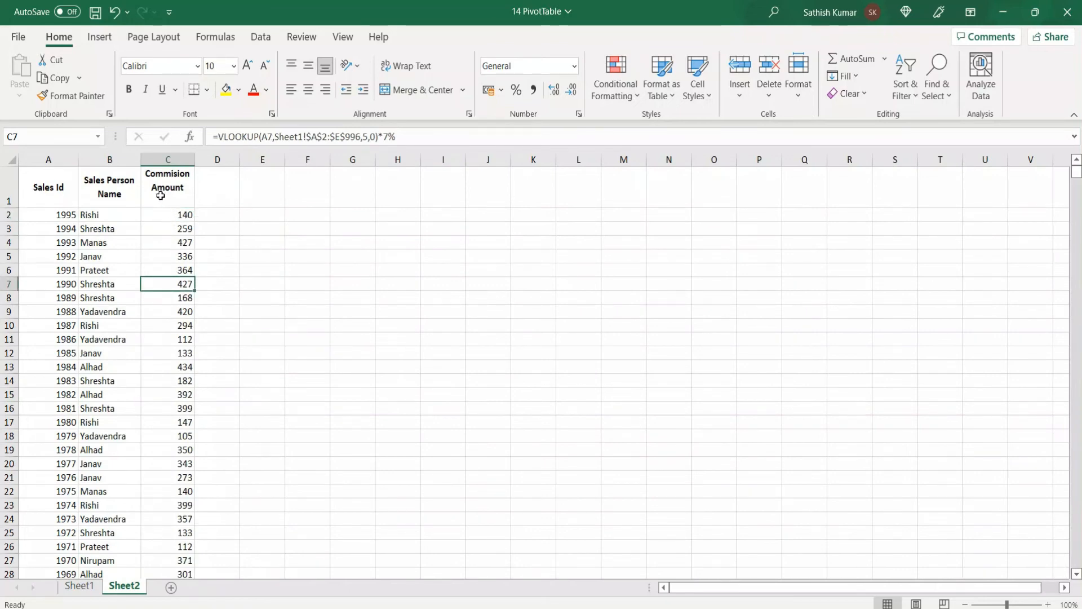
pyautogui.click(110, 241)
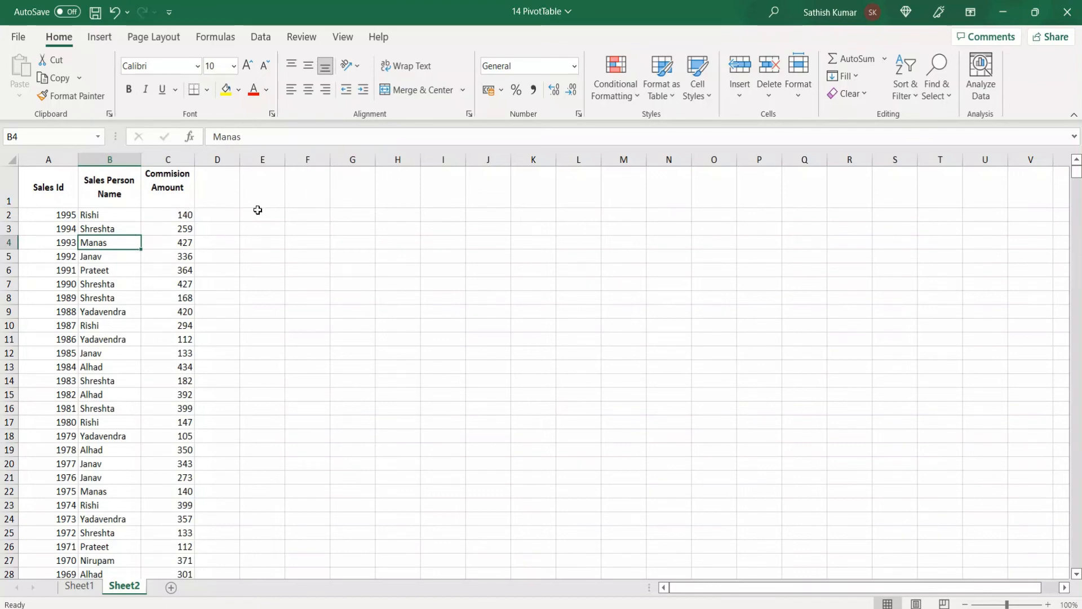
pyautogui.click(100, 37)
pyautogui.click(38, 66)
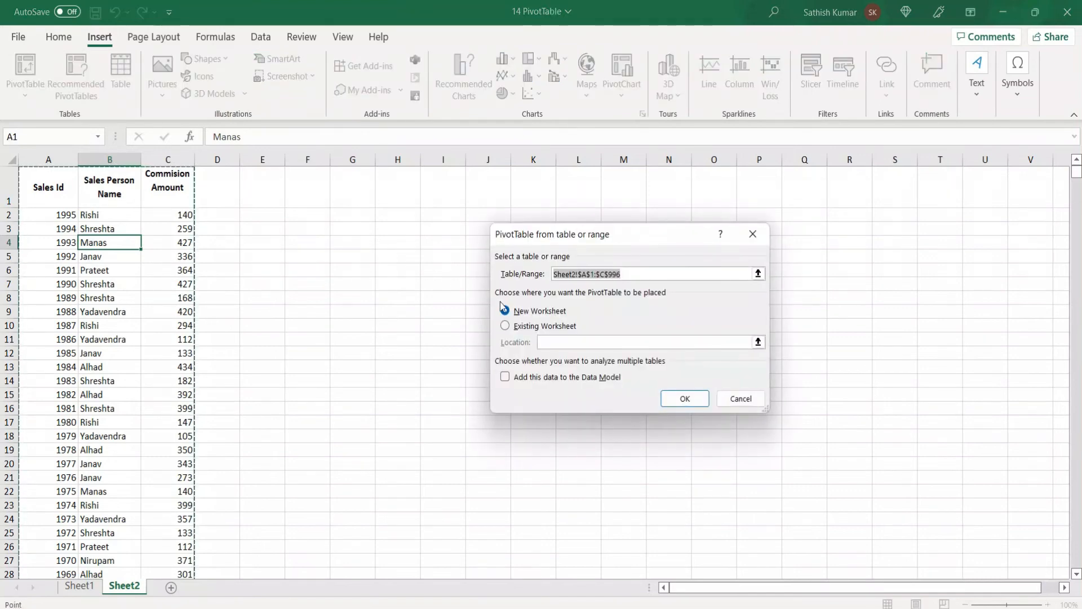
pyautogui.click(533, 327)
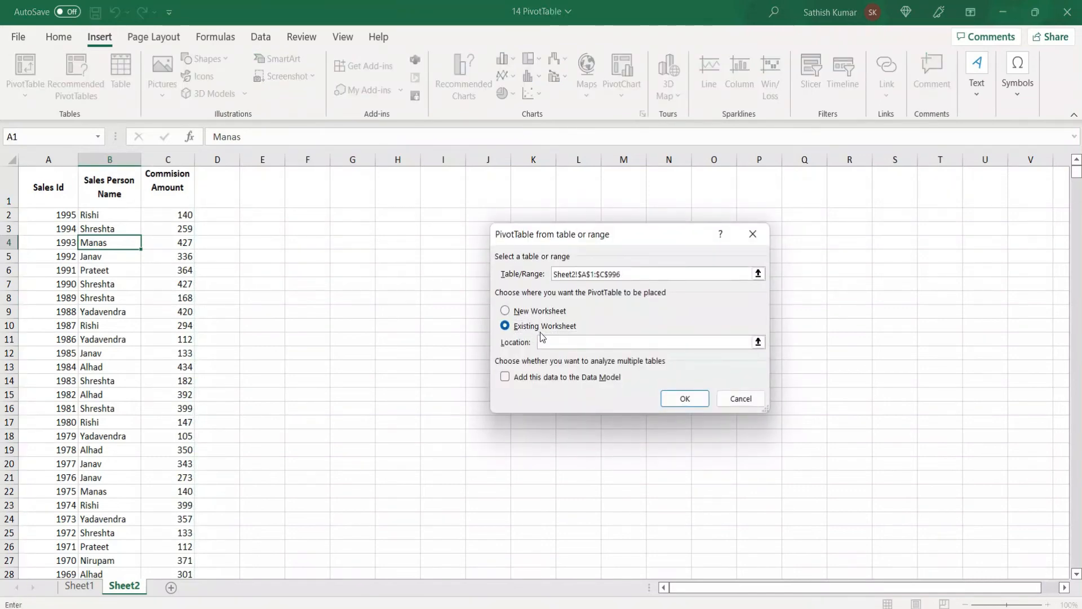
pyautogui.click(409, 190)
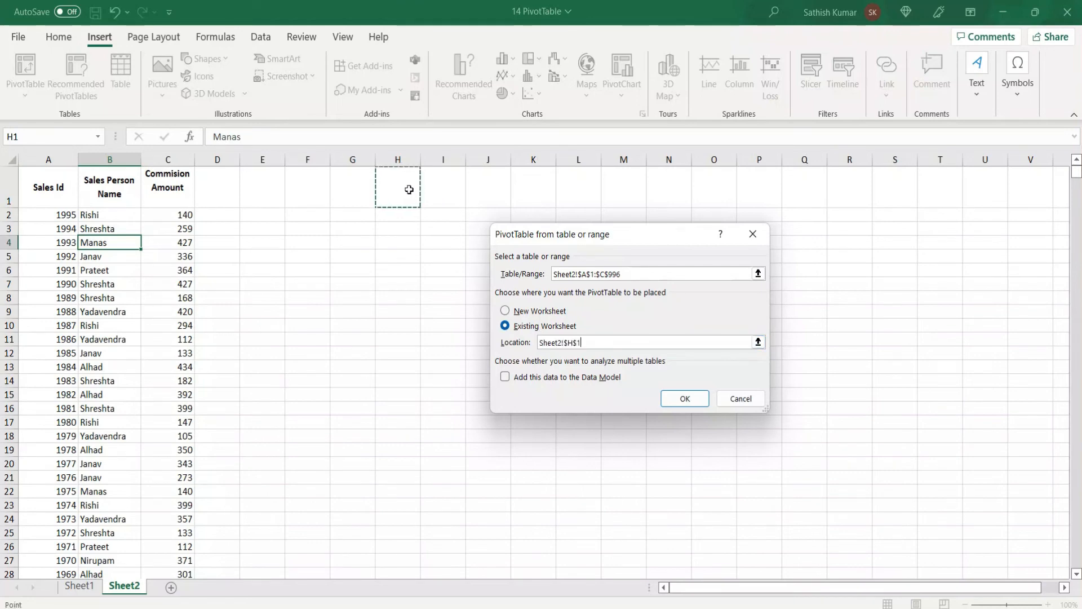
pyautogui.click(686, 399)
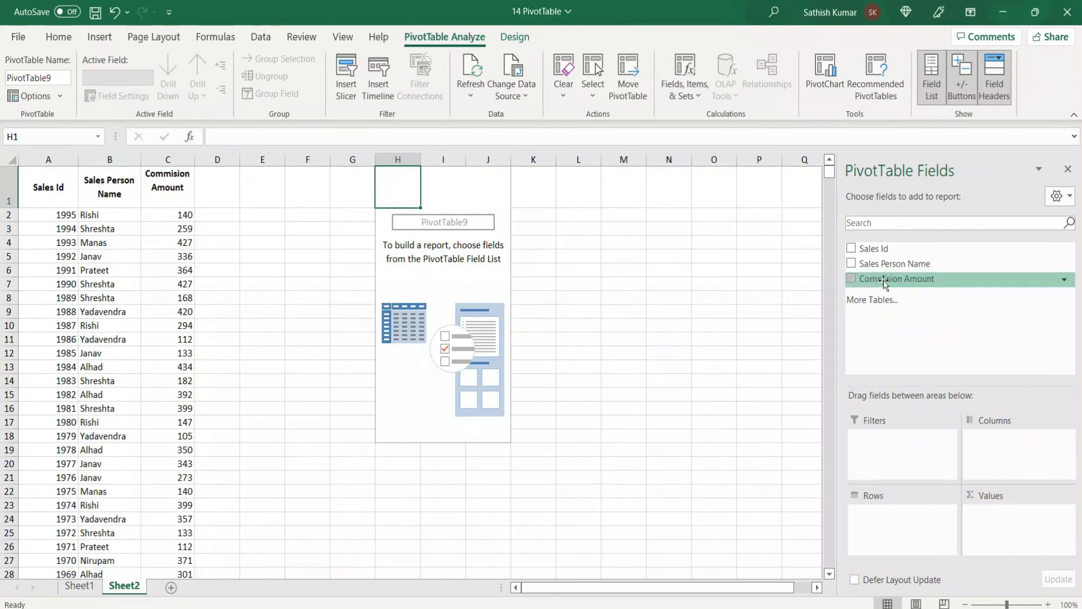
# Step: Lay out the new PivotTable with Sales Person Name as rows and the sum of Commision Amount as values
pyautogui.moveTo(893, 273); pyautogui.dragTo(869, 529)
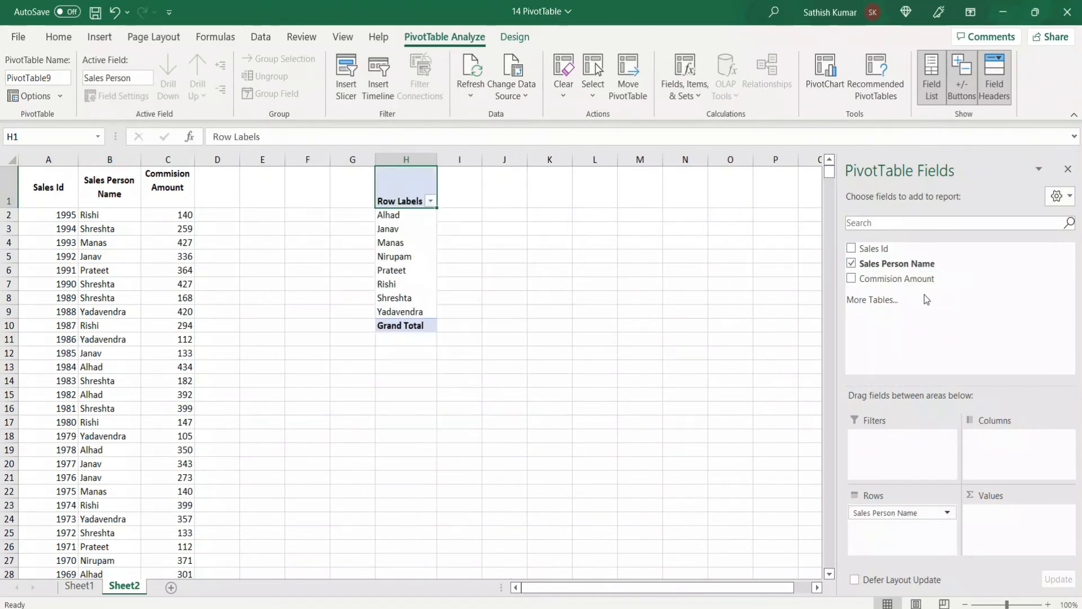
pyautogui.moveTo(919, 285); pyautogui.dragTo(1009, 518)
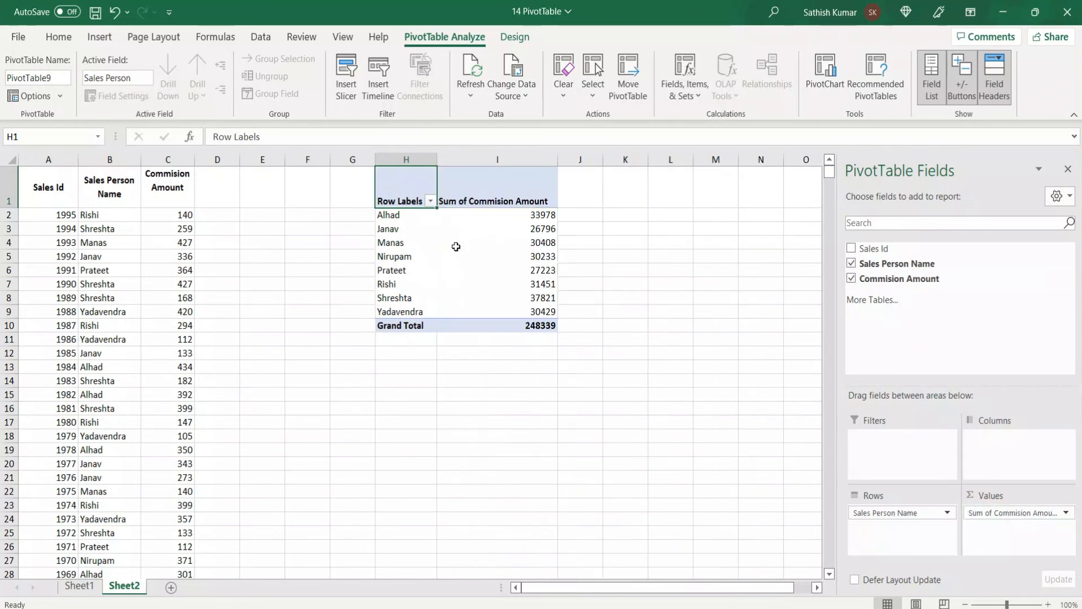
pyautogui.moveTo(463, 245)
pyautogui.moveTo(535, 289)
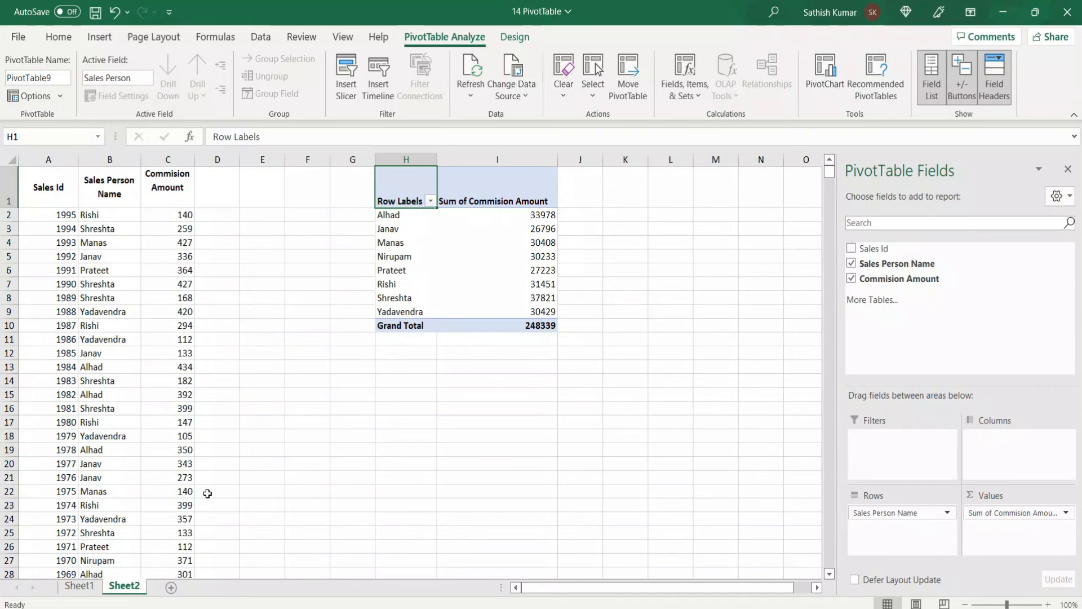
# Step: Set the sales amount in cell E2 of Sheet1 to 3000
pyautogui.click(85, 586)
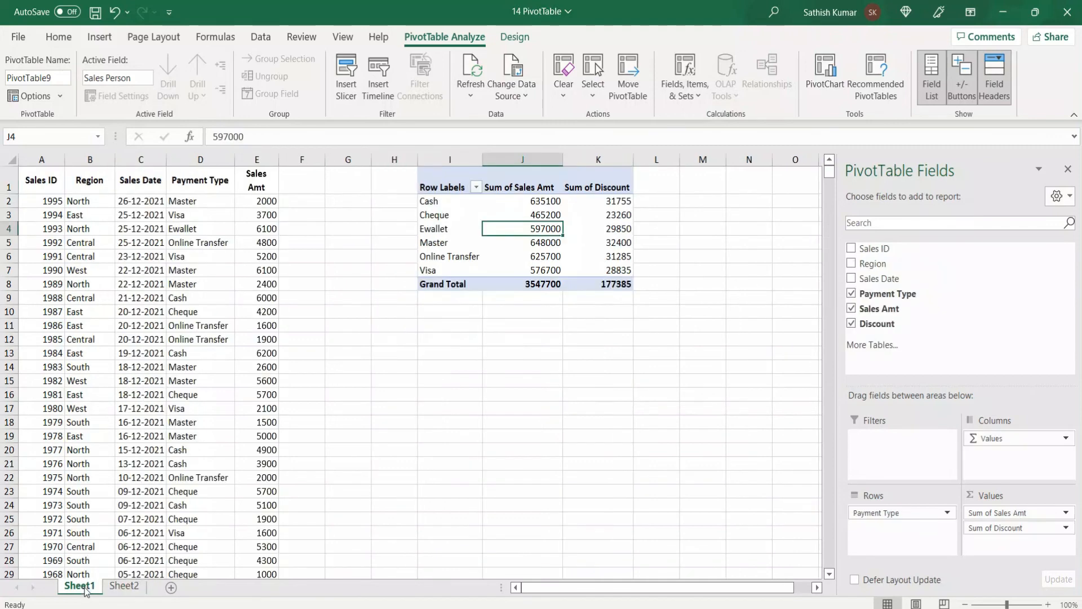
pyautogui.click(257, 204)
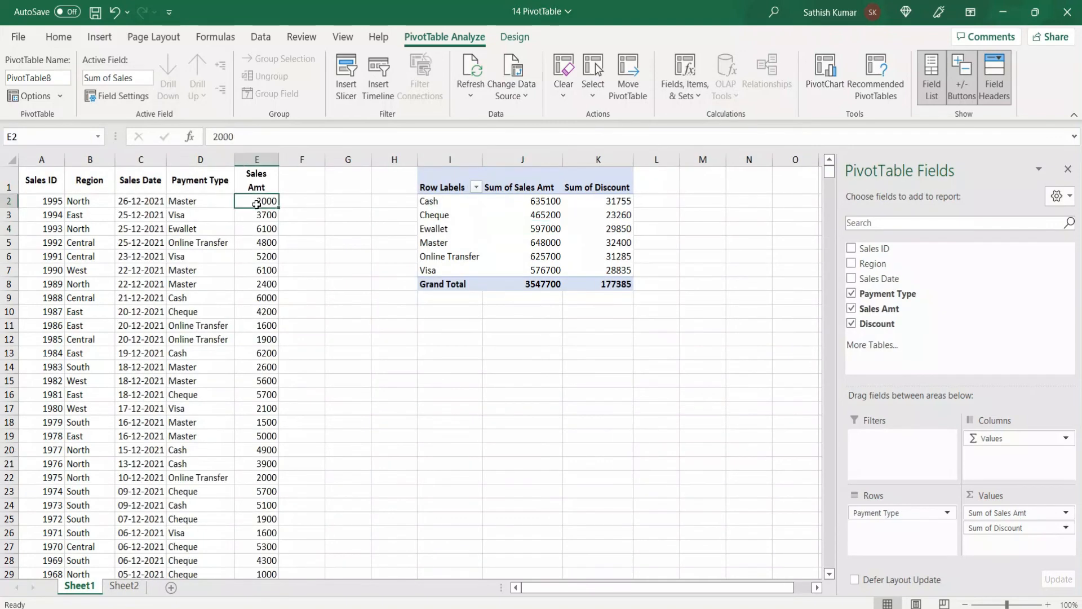
pyautogui.write('3')
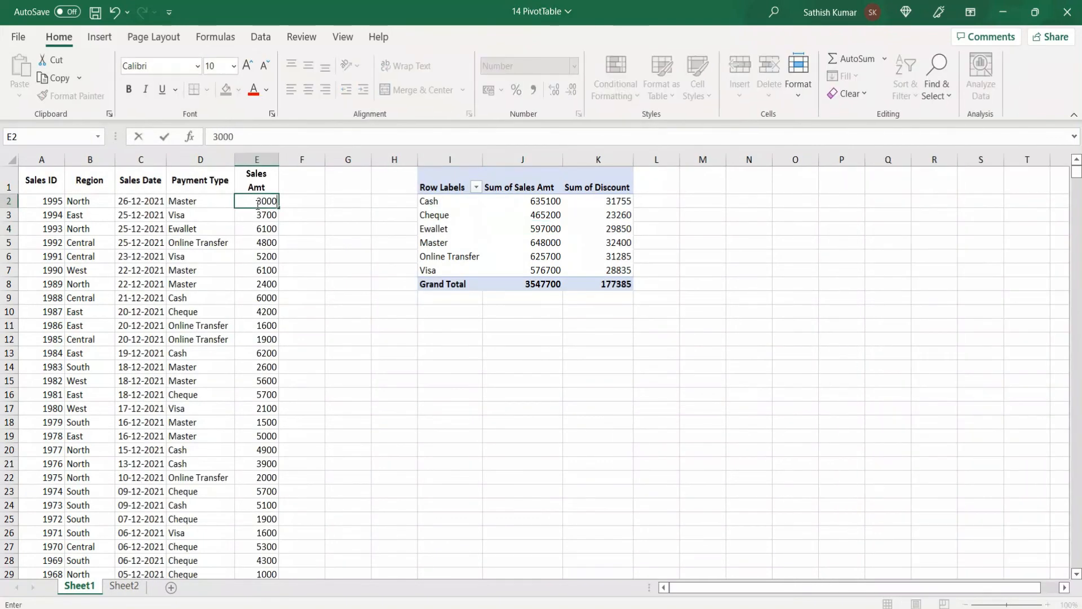
pyautogui.press('Return')
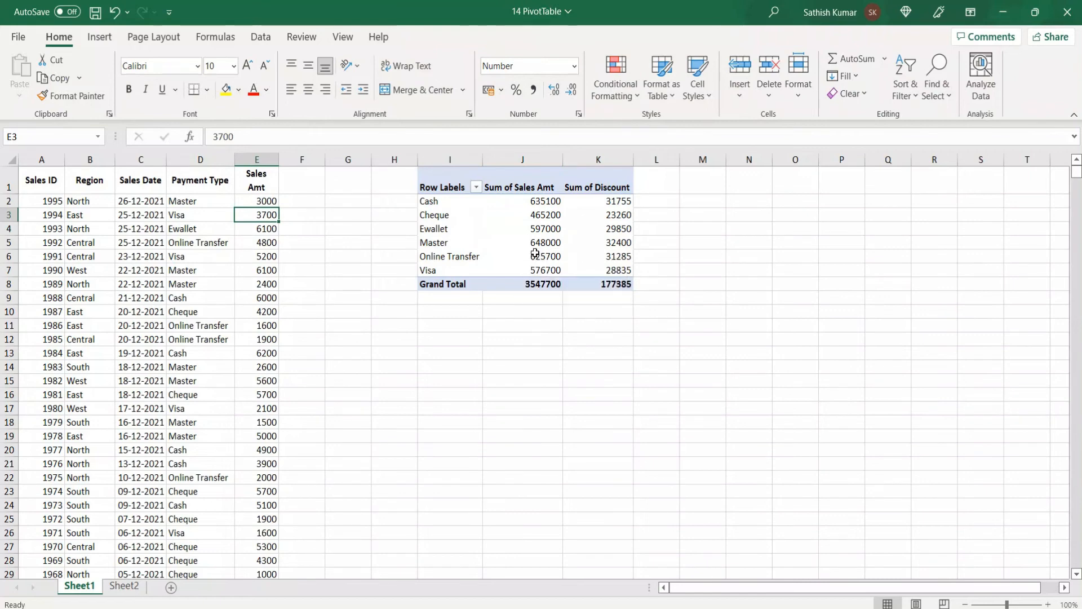
# Step: Check the commission data on Sheet2, return to Sheet1 and refresh only its payment type PivotTable
pyautogui.click(124, 586)
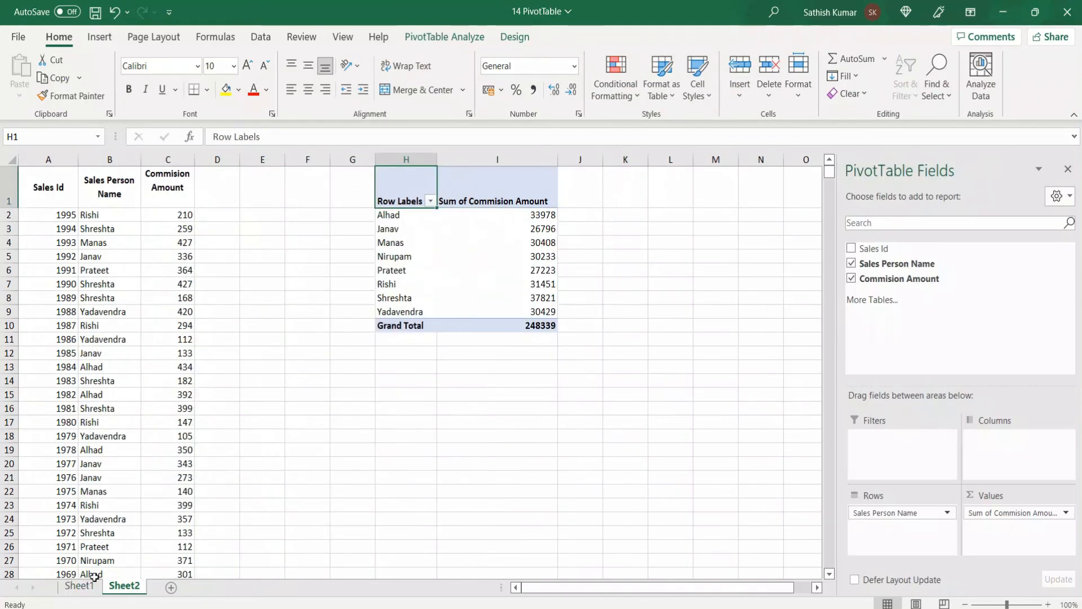
pyautogui.click(79, 586)
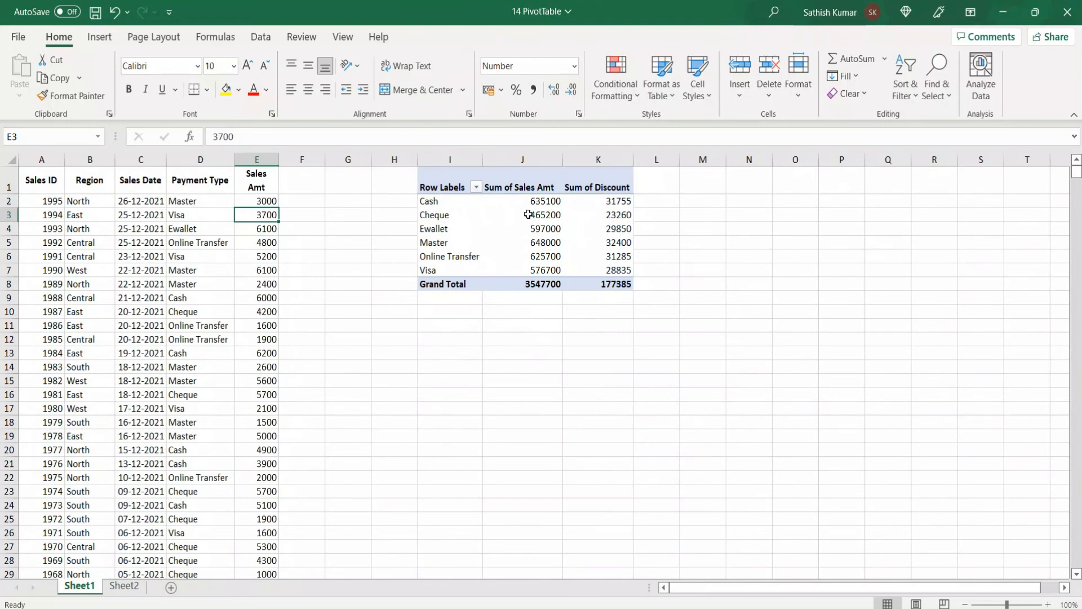
pyautogui.click(528, 225)
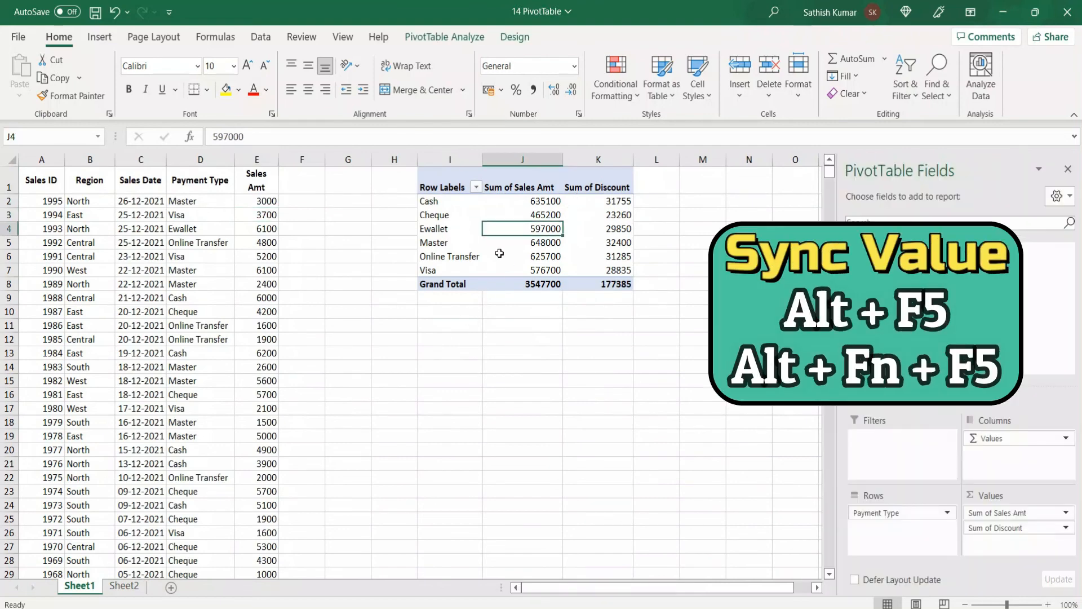
pyautogui.press('alt')
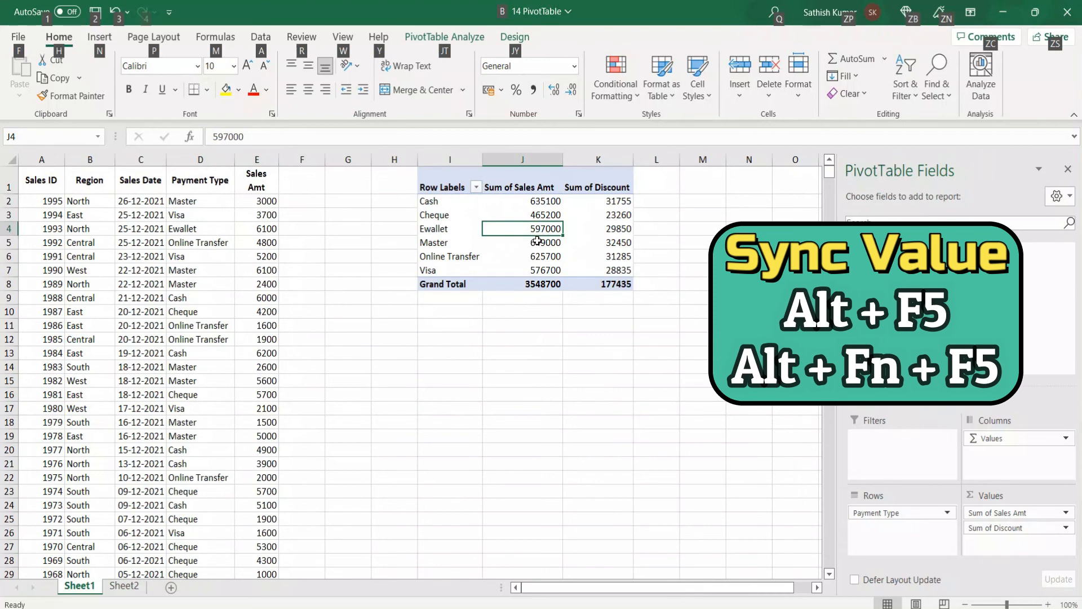
# Step: Compare the commission PivotTable on Sheet2, refresh all PivotTables in the workbook from Sheet1 and view Sheet2 again
pyautogui.click(123, 587)
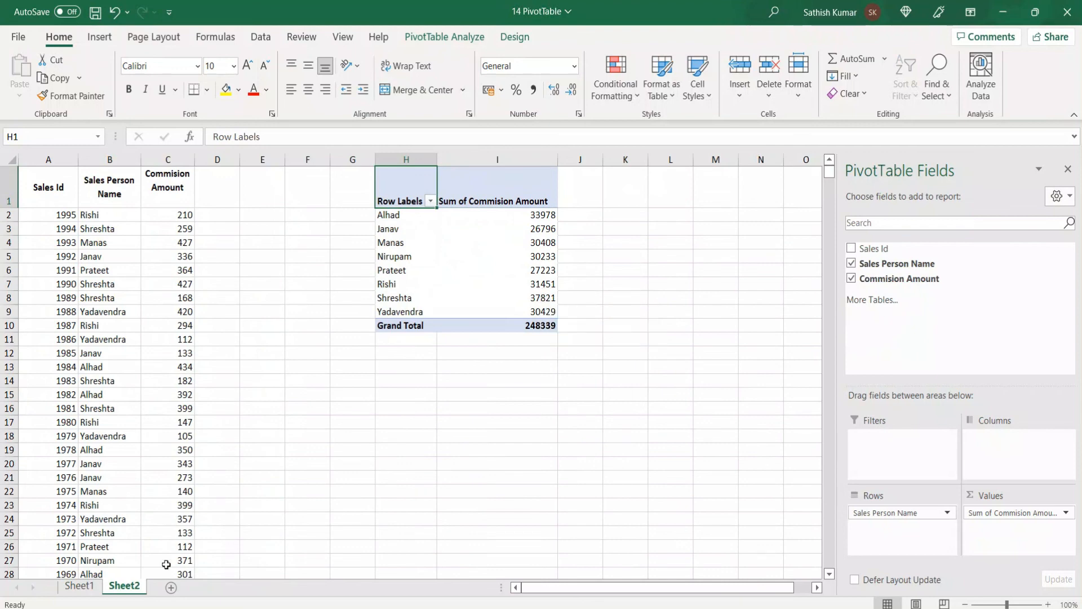
pyautogui.click(80, 586)
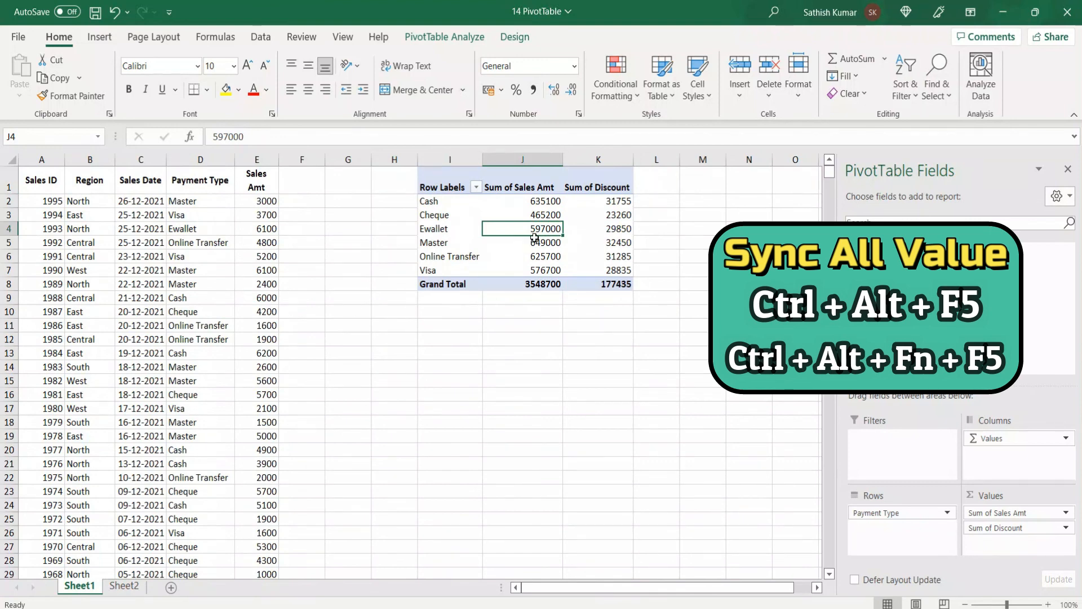
pyautogui.click(125, 586)
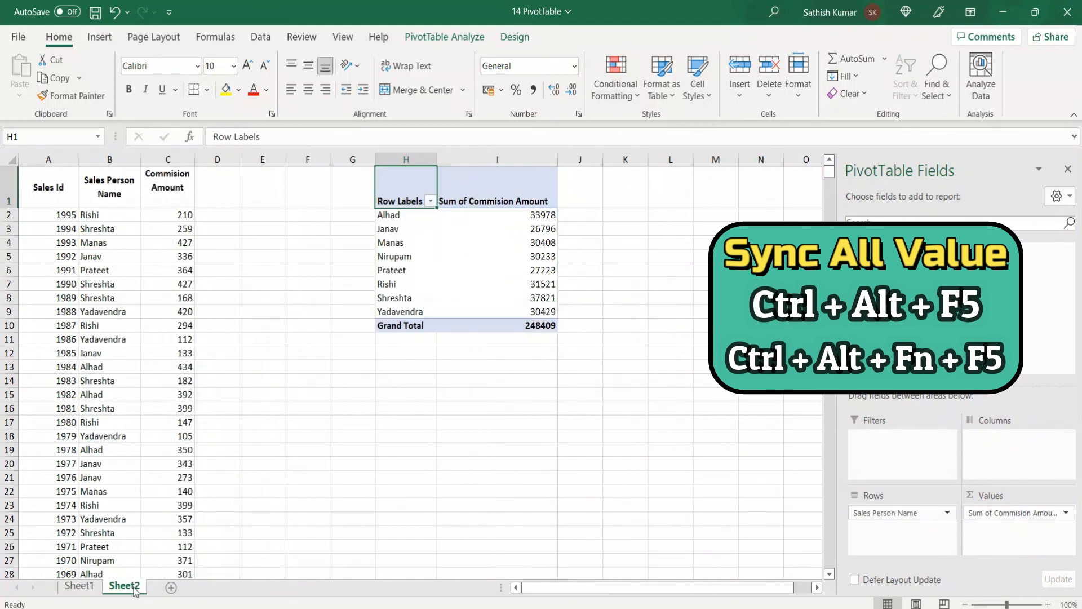